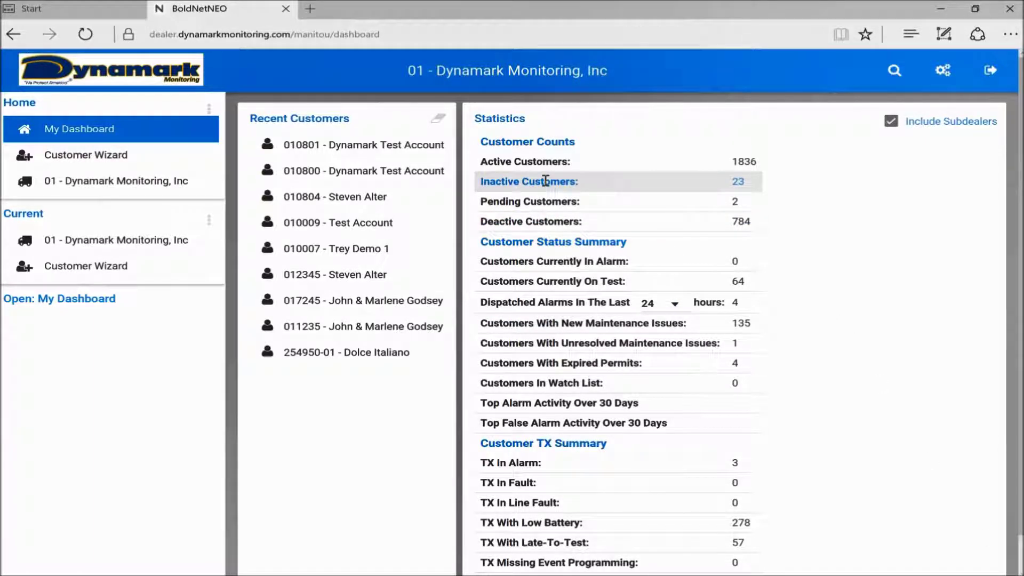
- Open the Dynamark Test Account record from the inactive customers list
{"action": "left_click", "coordinate": [545, 180]}
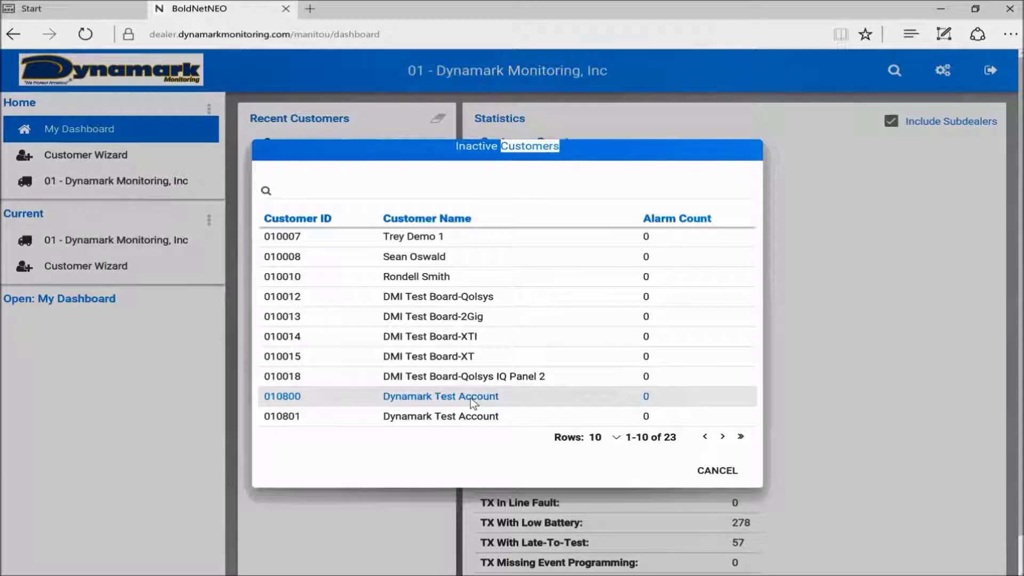
{"action": "key", "text": "Escape"}
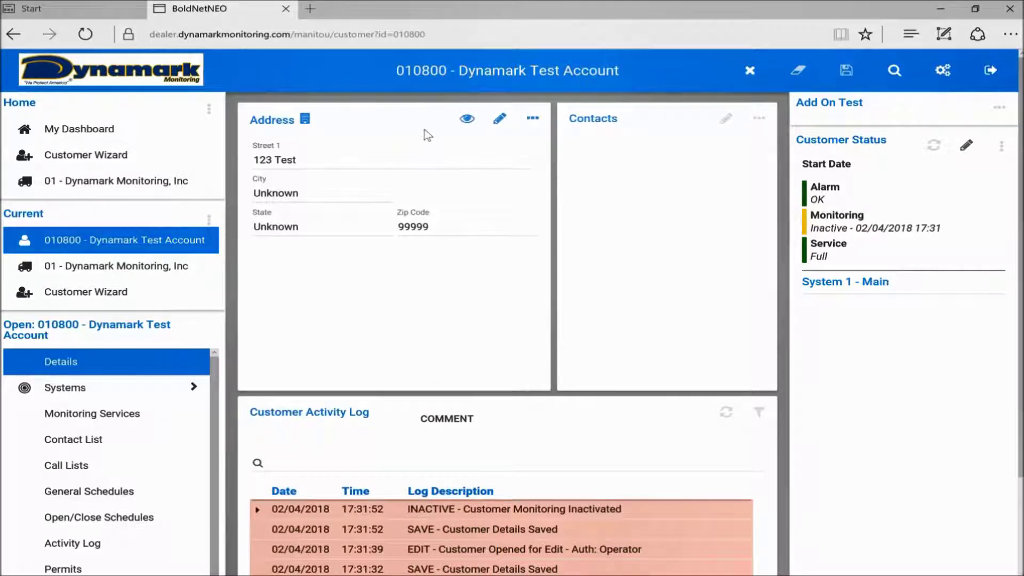
- In the address editor, set Customer Type to Residential and replace the name with the customer's full name
{"action": "left_click", "coordinate": [499, 122]}
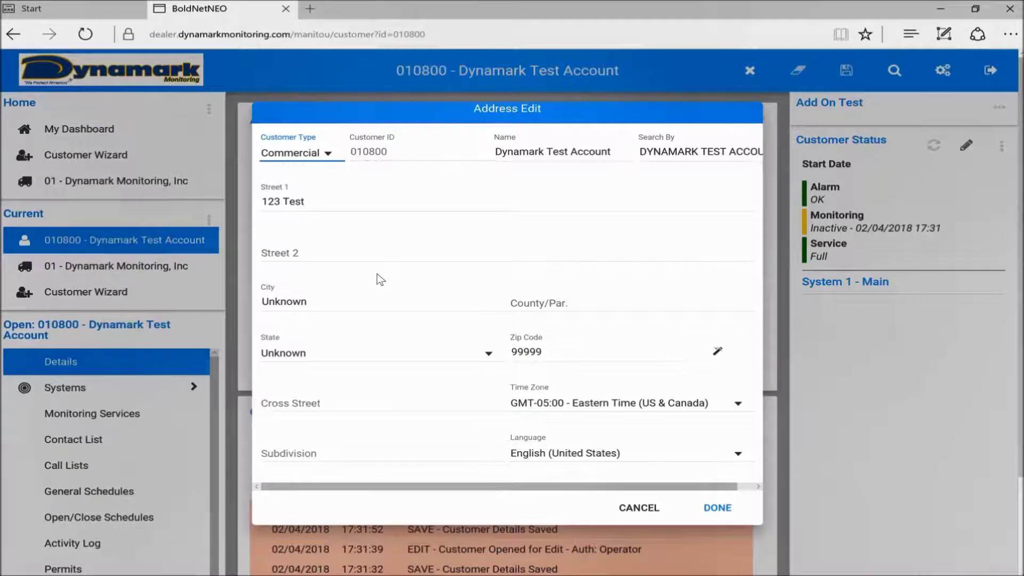
{"action": "left_click", "coordinate": [315, 156]}
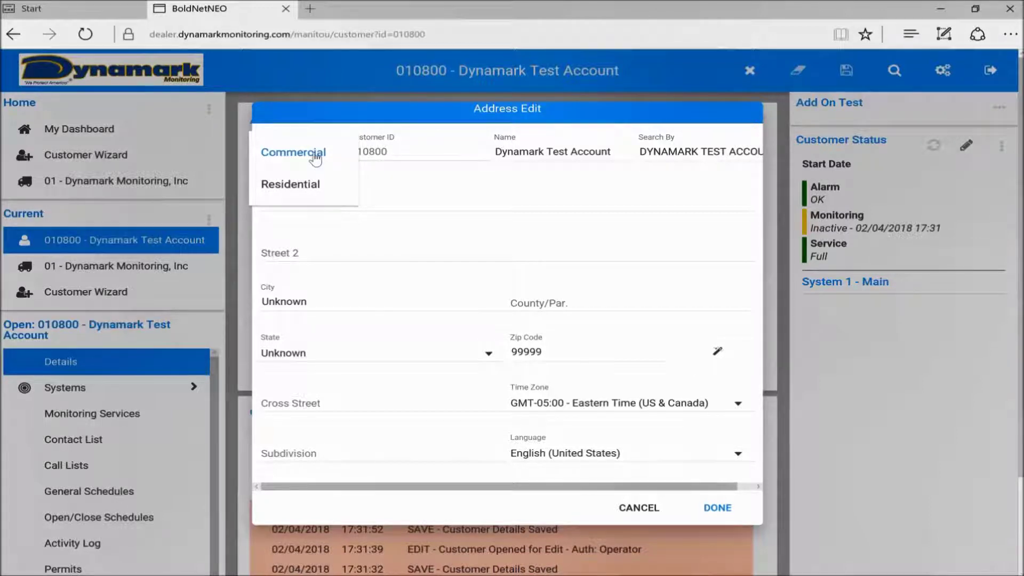
{"action": "left_click", "coordinate": [290, 193]}
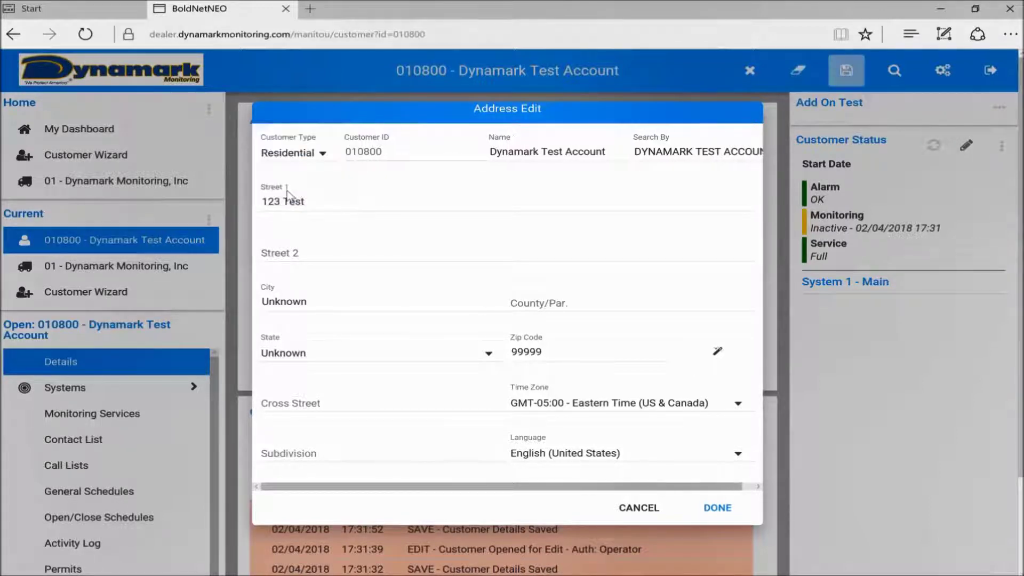
{"action": "left_click_drag", "start_coordinate": [491, 151], "coordinate": [599, 176]}
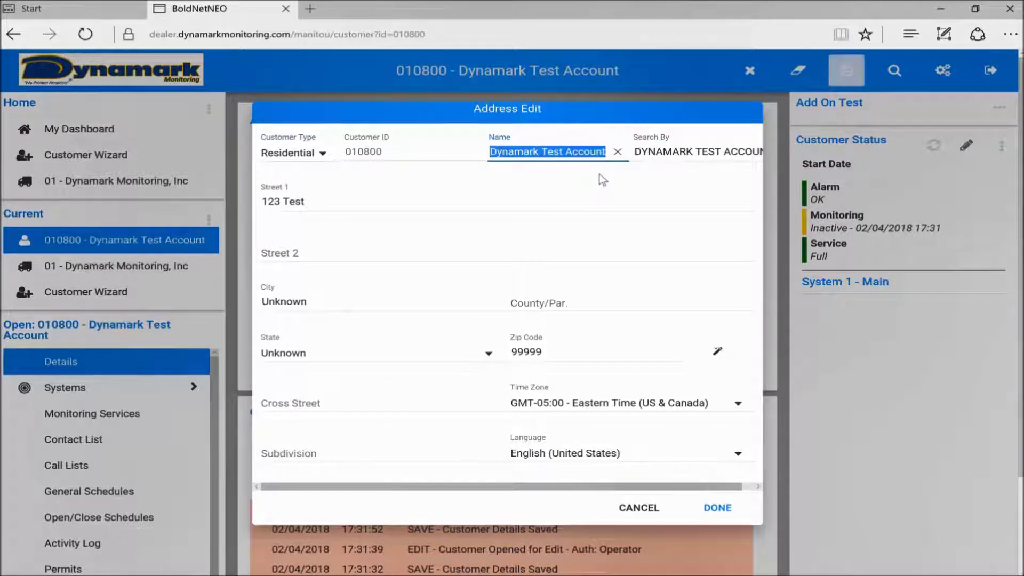
{"action": "key", "text": "BackSpace"}
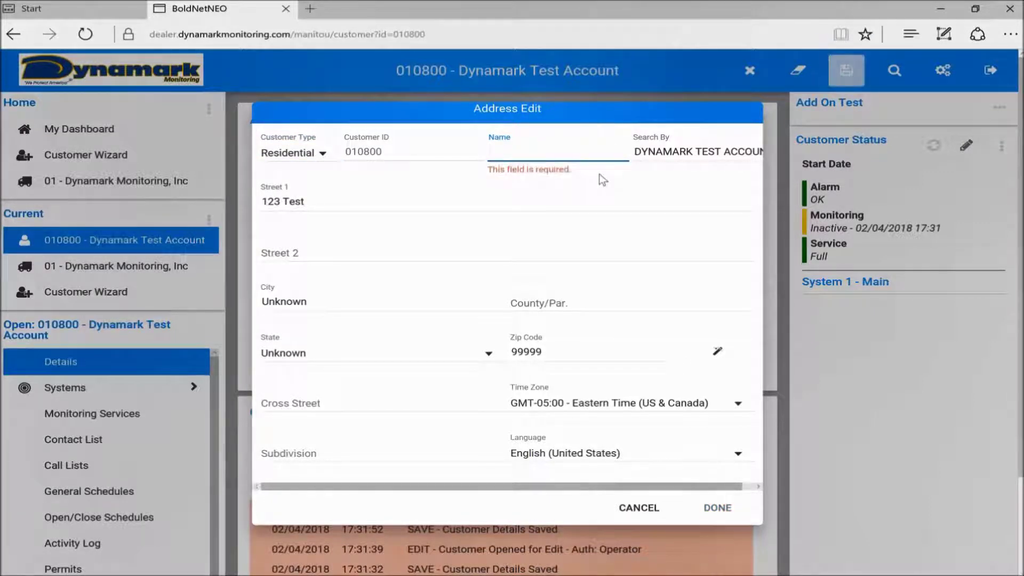
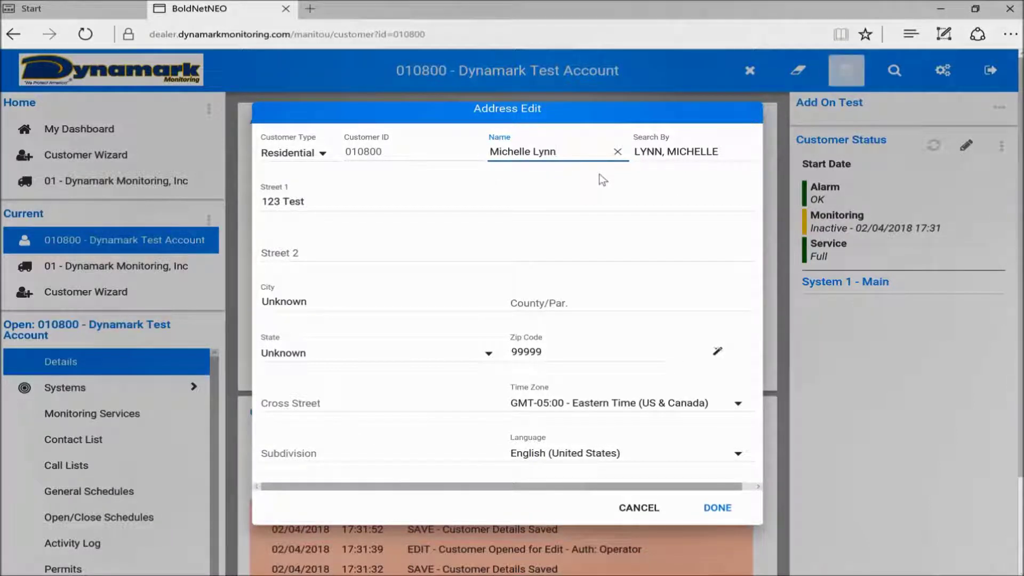
- Replace Street 1 with the customer's new street address
{"action": "left_click", "coordinate": [339, 199]}
{"action": "key", "text": "BackSpace"}
{"action": "key", "text": "BackSpace"}
{"action": "key", "text": "BackSpace"}
{"action": "key", "text": "BackSpace"}
{"action": "key", "text": "BackSpace"}
{"action": "key", "text": "BackSpace"}
- Replace the Unknown city with Hagerstown
{"action": "left_click", "coordinate": [281, 302]}
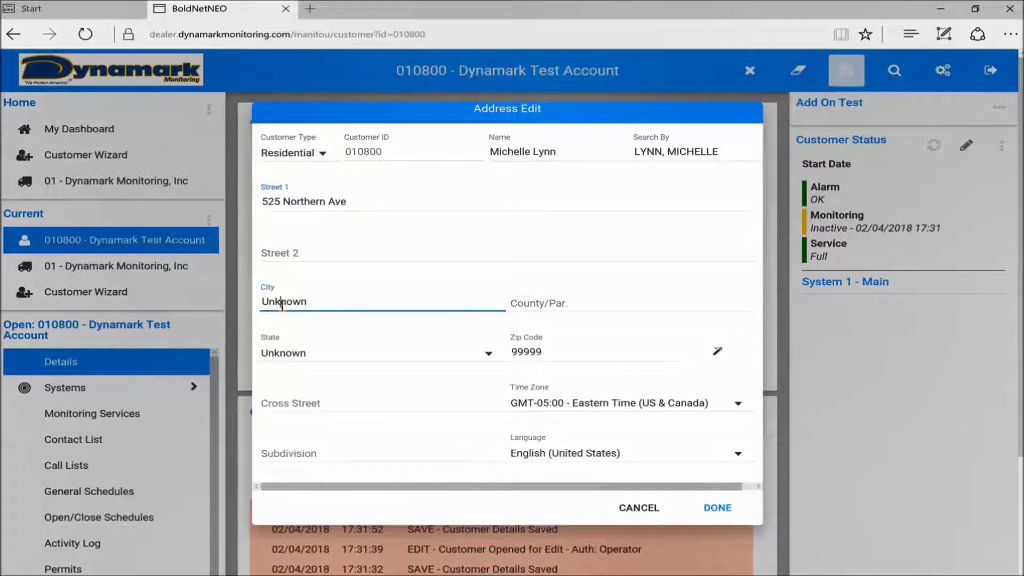
{"action": "left_click_drag", "start_coordinate": [327, 300], "coordinate": [256, 305]}
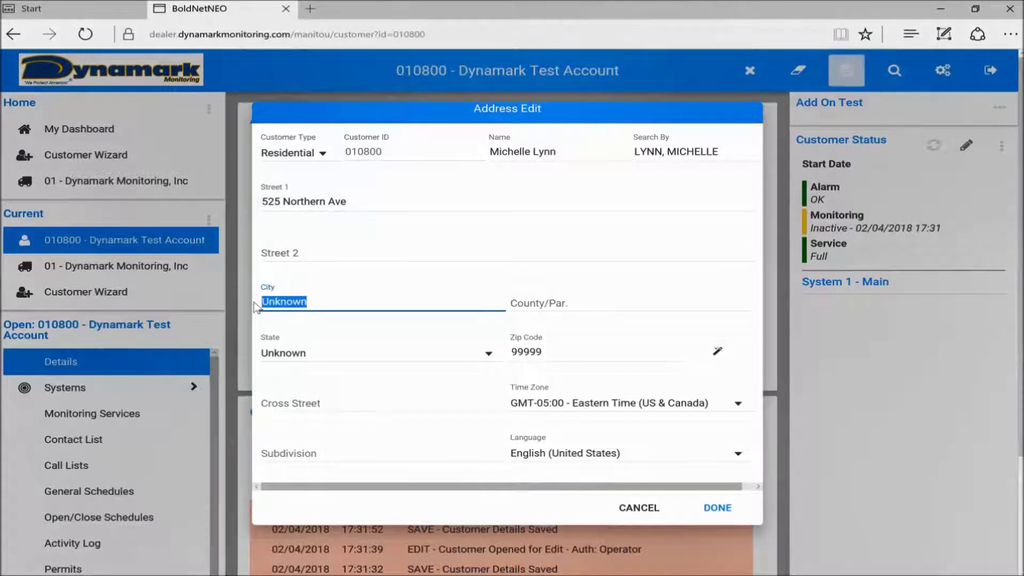
{"action": "type", "text": "Hager"}
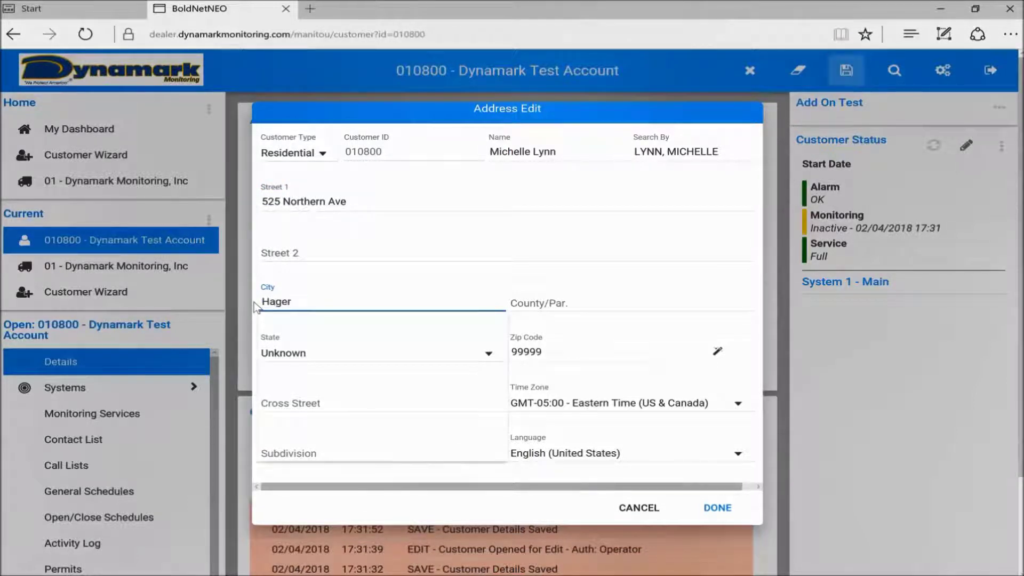
{"action": "type", "text": "s"}
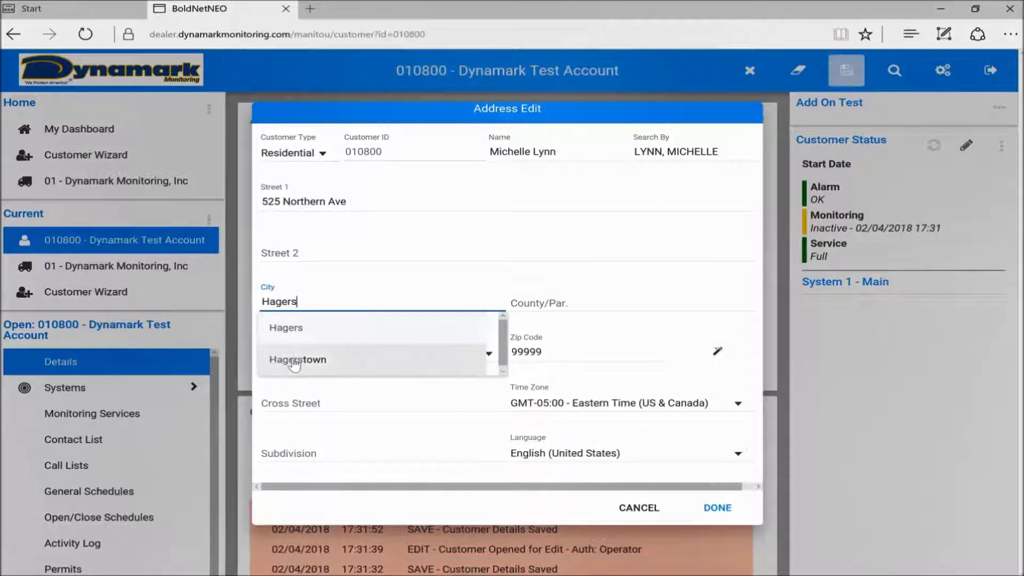
{"action": "left_click", "coordinate": [294, 359]}
- Choose Maryland as the state, replace the old 99999 zip code with the new one, and save the address
{"action": "left_click", "coordinate": [295, 356]}
{"action": "scroll", "coordinate": [298, 357], "scroll_direction": "down", "scroll_amount": 3}
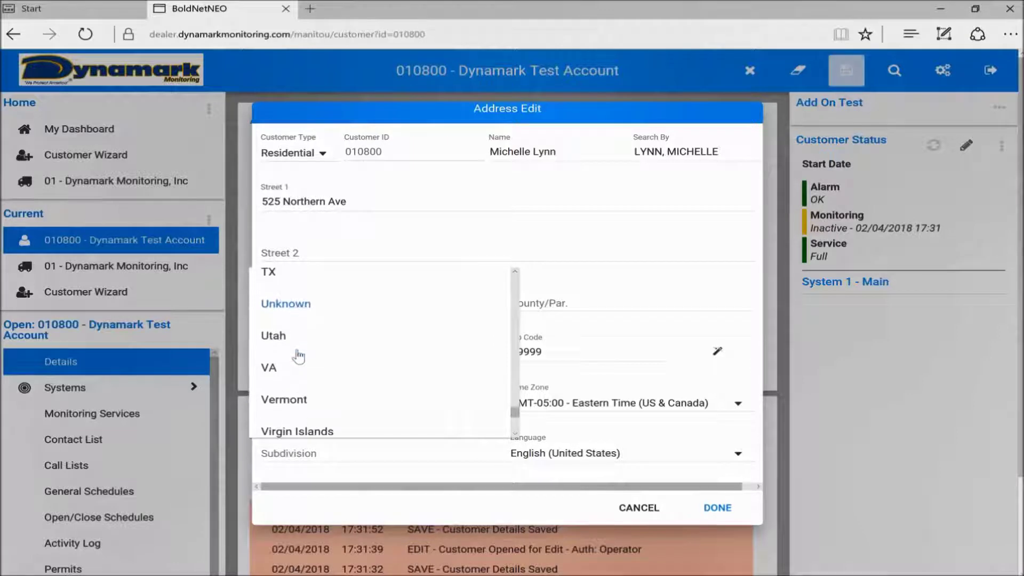
{"action": "scroll", "coordinate": [301, 360], "scroll_direction": "up", "scroll_amount": 6}
{"action": "scroll", "coordinate": [303, 361], "scroll_direction": "up", "scroll_amount": 6}
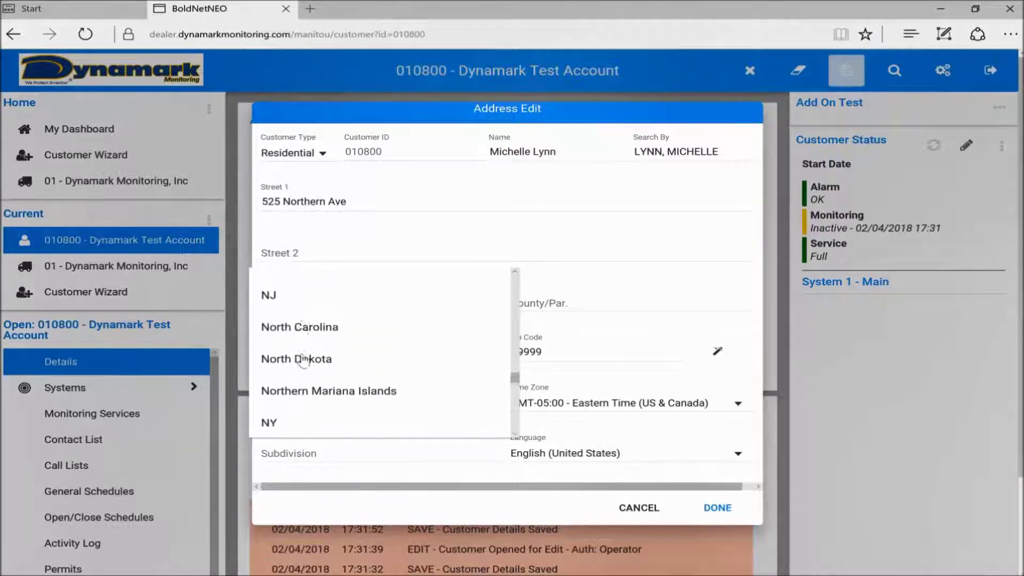
{"action": "scroll", "coordinate": [303, 360], "scroll_direction": "up", "scroll_amount": 5}
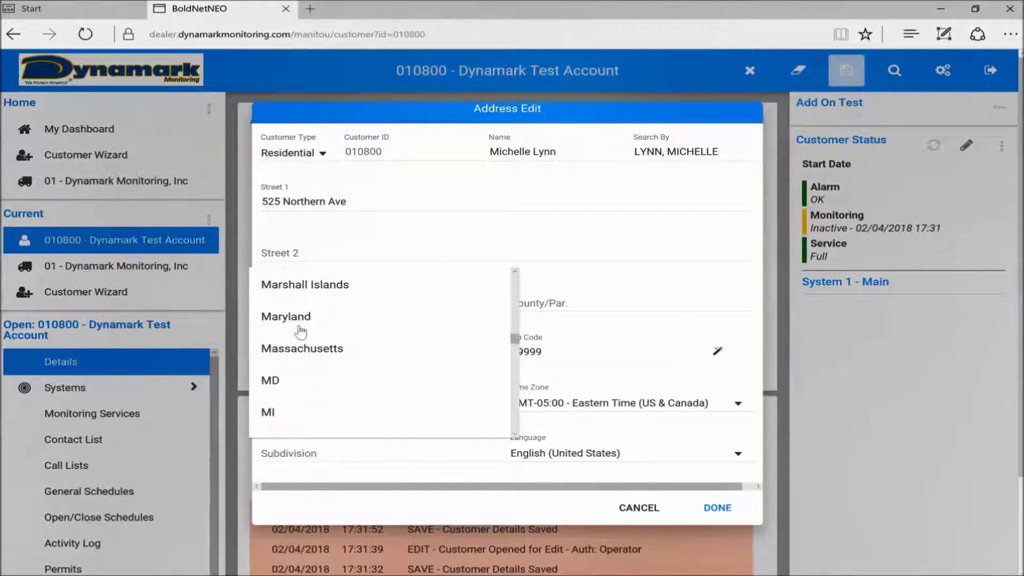
{"action": "left_click", "coordinate": [300, 317]}
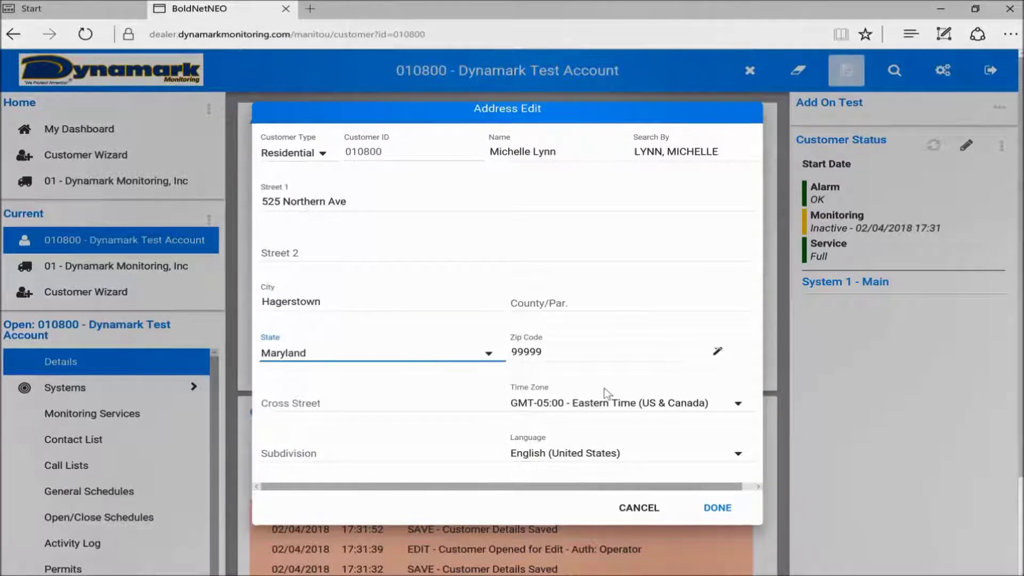
{"action": "left_click", "coordinate": [577, 358]}
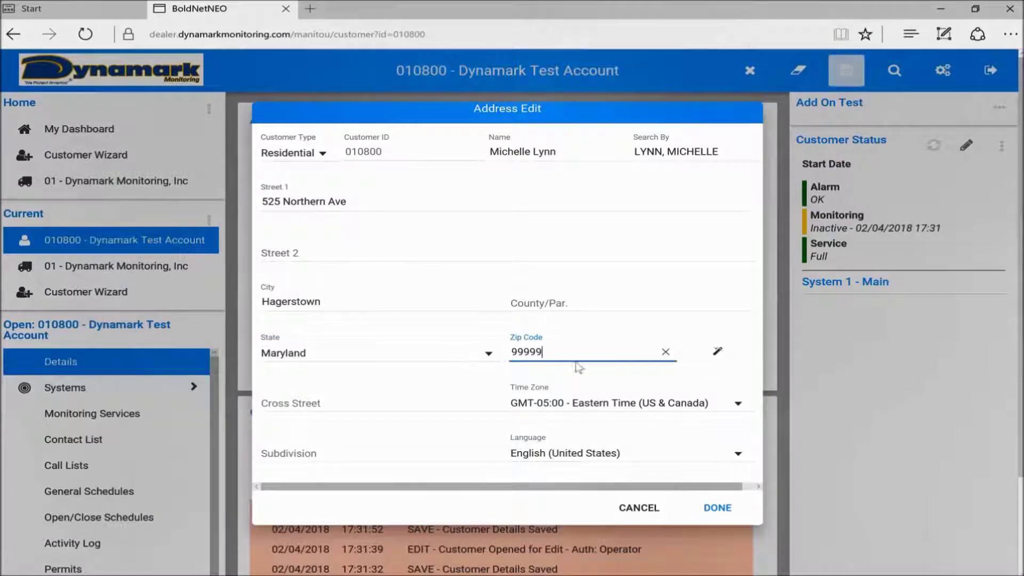
{"action": "left_click_drag", "start_coordinate": [560, 354], "coordinate": [506, 353]}
{"action": "type", "text": "21742"}
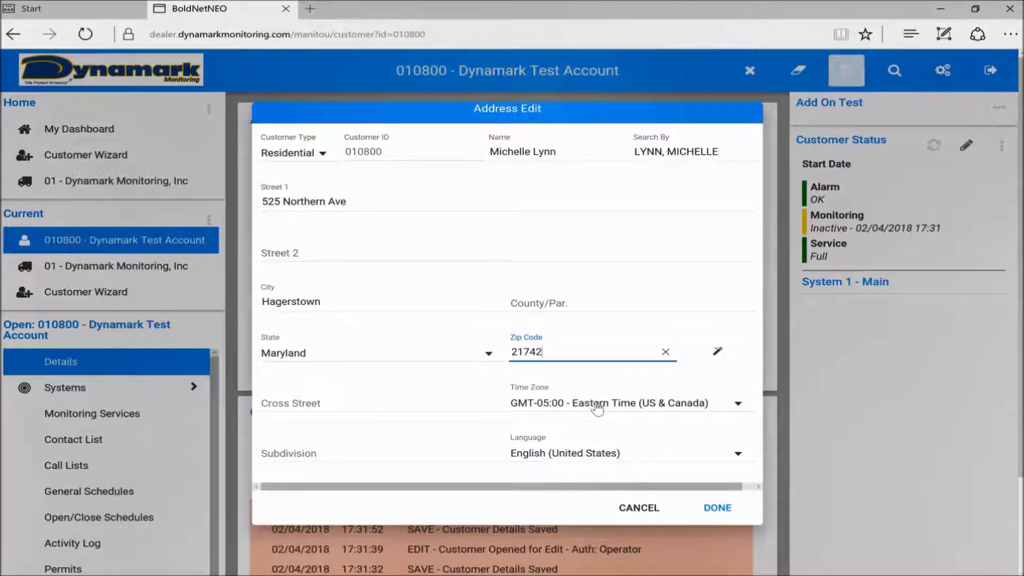
{"action": "left_click", "coordinate": [716, 509]}
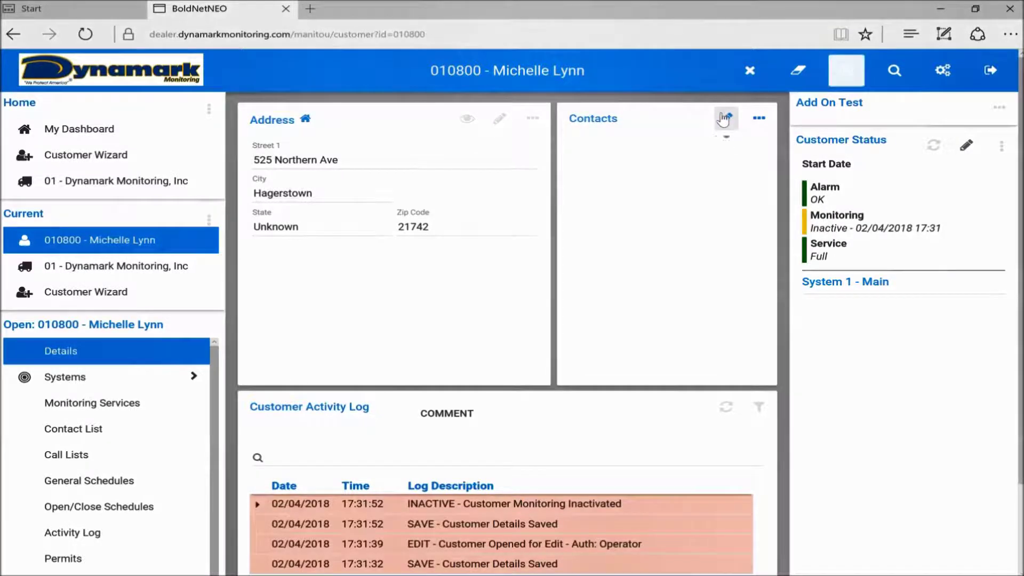
- Add a Home-type phone contact with the customer's phone number and save it
{"action": "left_click", "coordinate": [724, 118]}
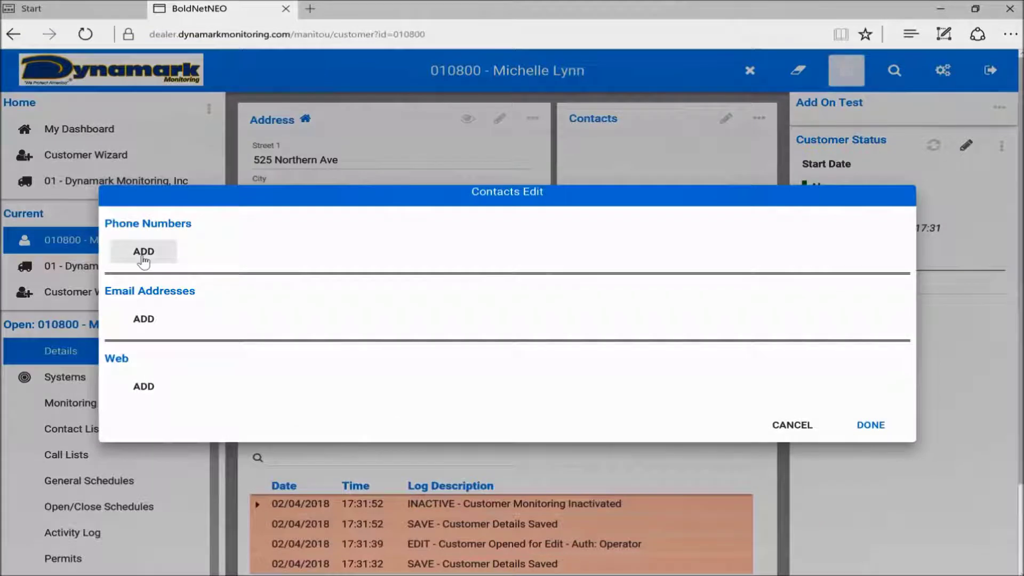
{"action": "left_click", "coordinate": [143, 255]}
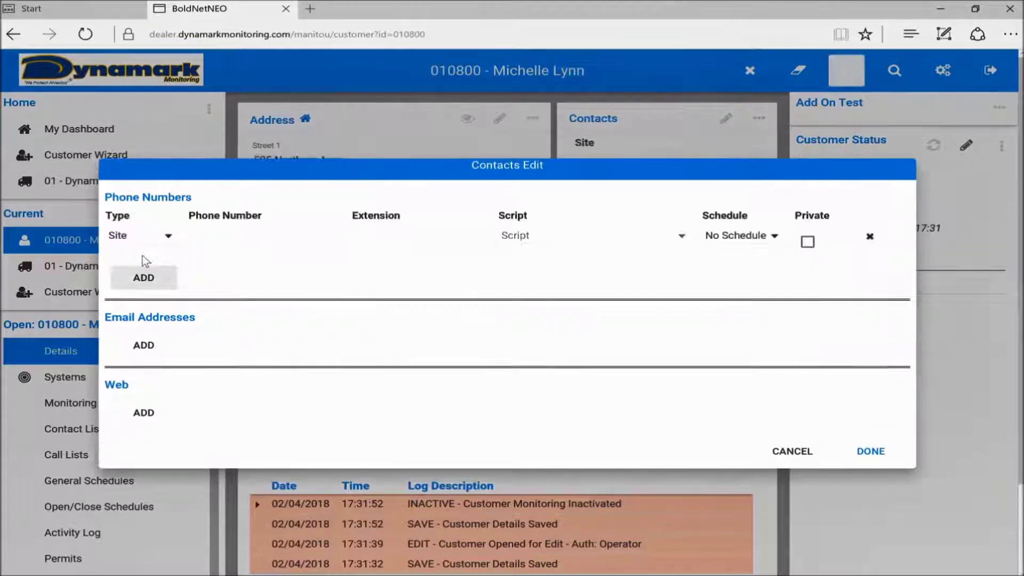
{"action": "left_click", "coordinate": [164, 236]}
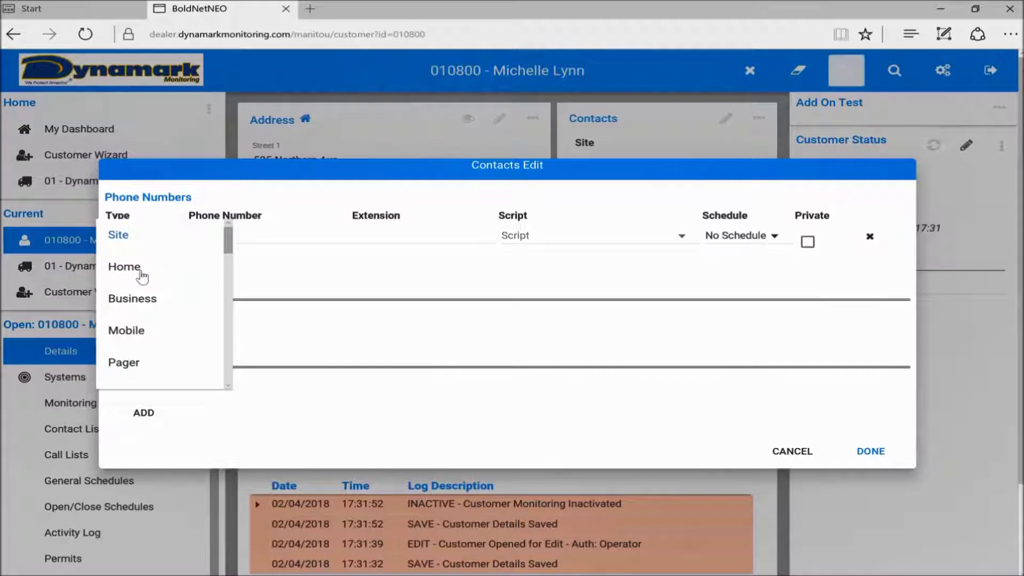
{"action": "left_click", "coordinate": [142, 275]}
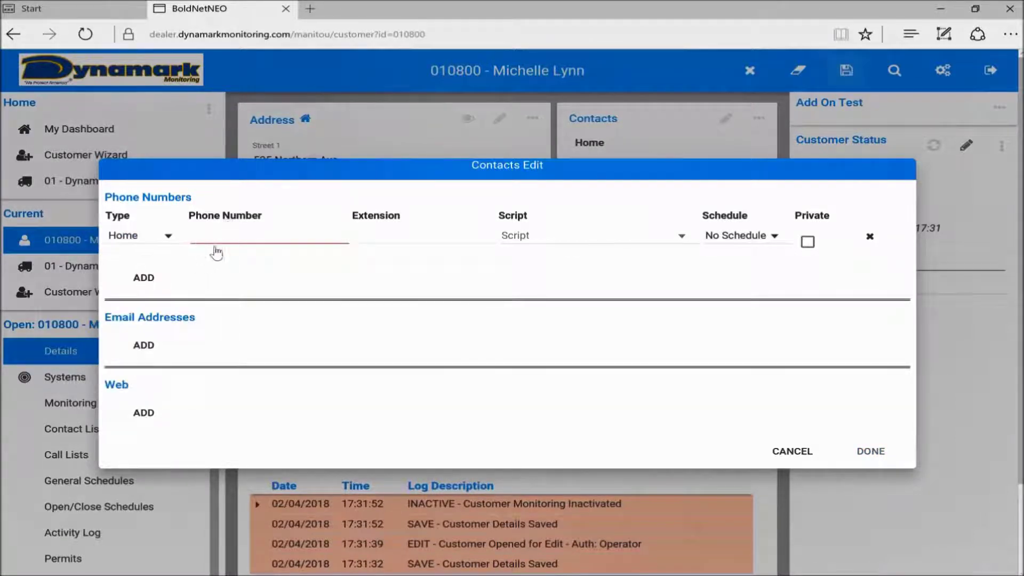
{"action": "left_click", "coordinate": [226, 233]}
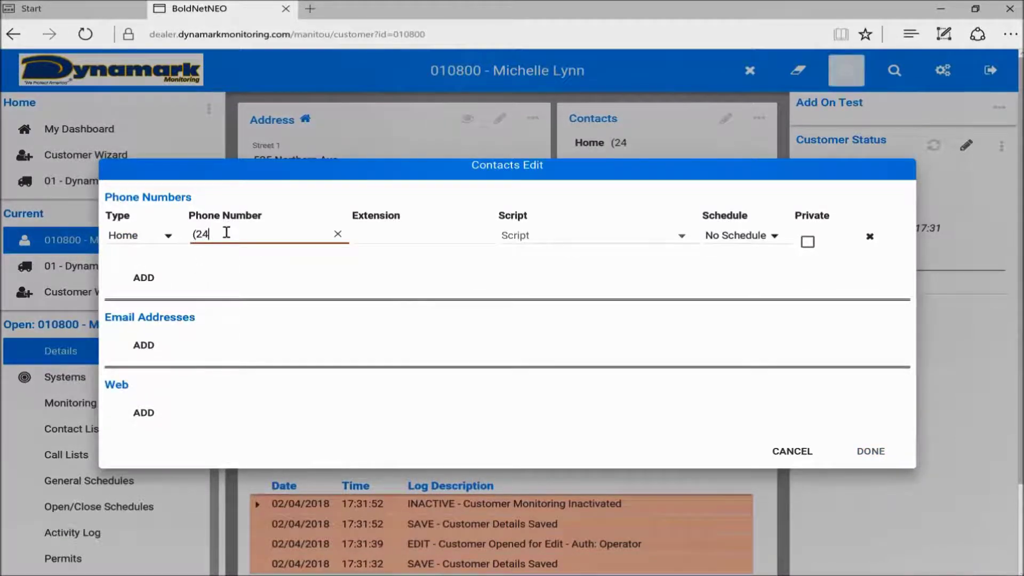
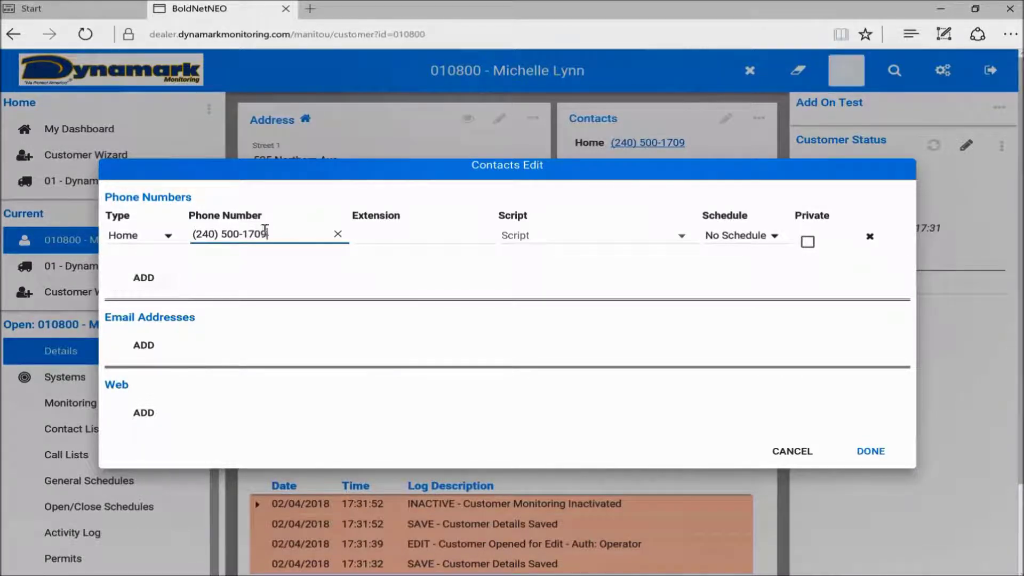
{"action": "left_click", "coordinate": [868, 452]}
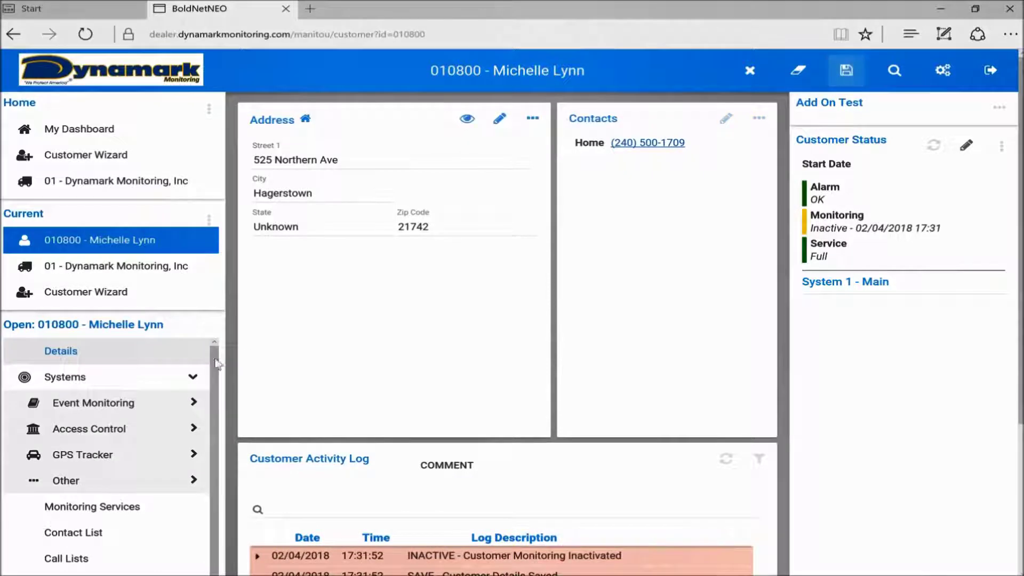
- Go to system 1 - Main's Areas & Zones page and open the Zones editor
{"action": "left_click", "coordinate": [88, 382]}
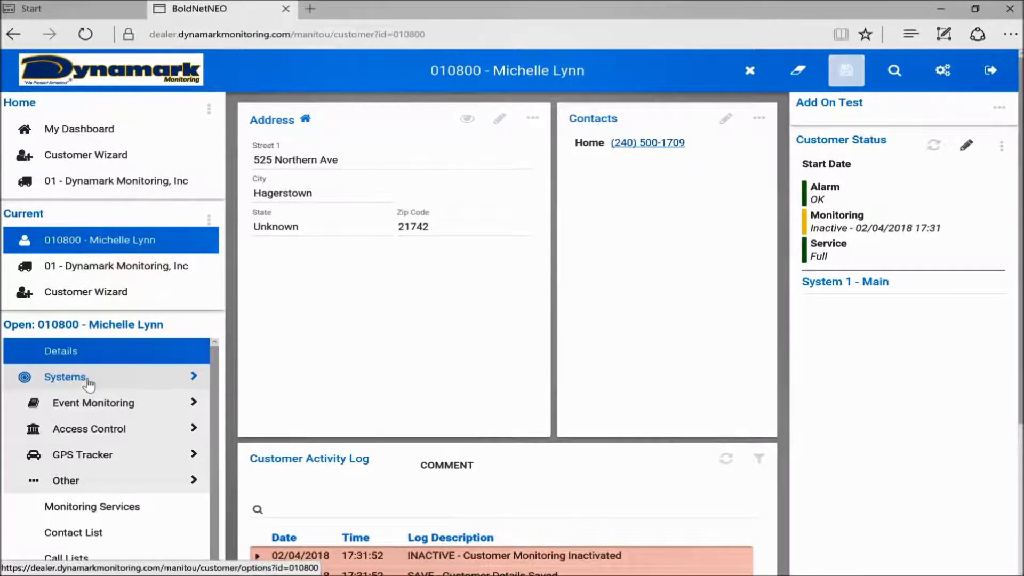
{"action": "left_click", "coordinate": [88, 383]}
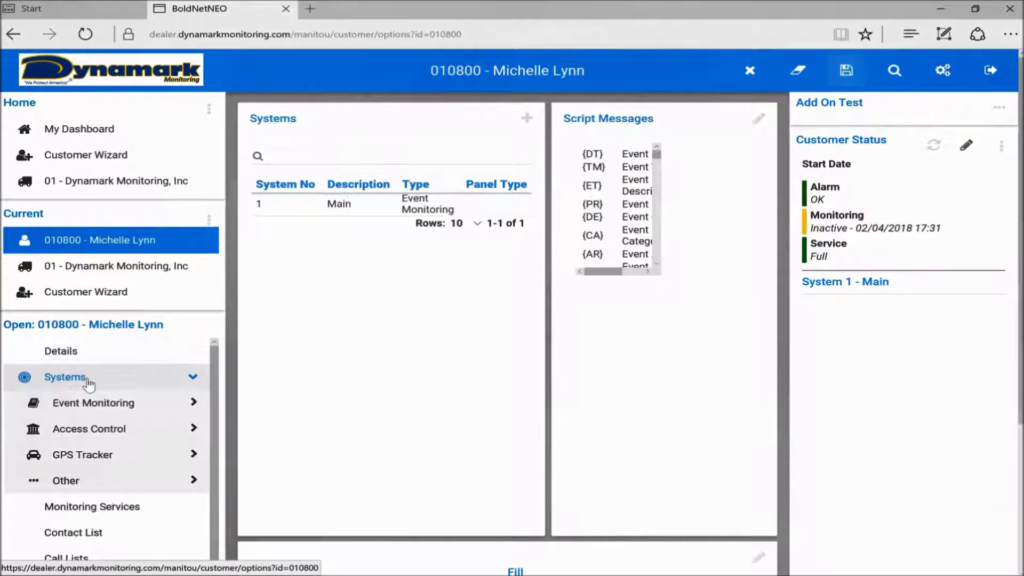
{"action": "left_click", "coordinate": [87, 410]}
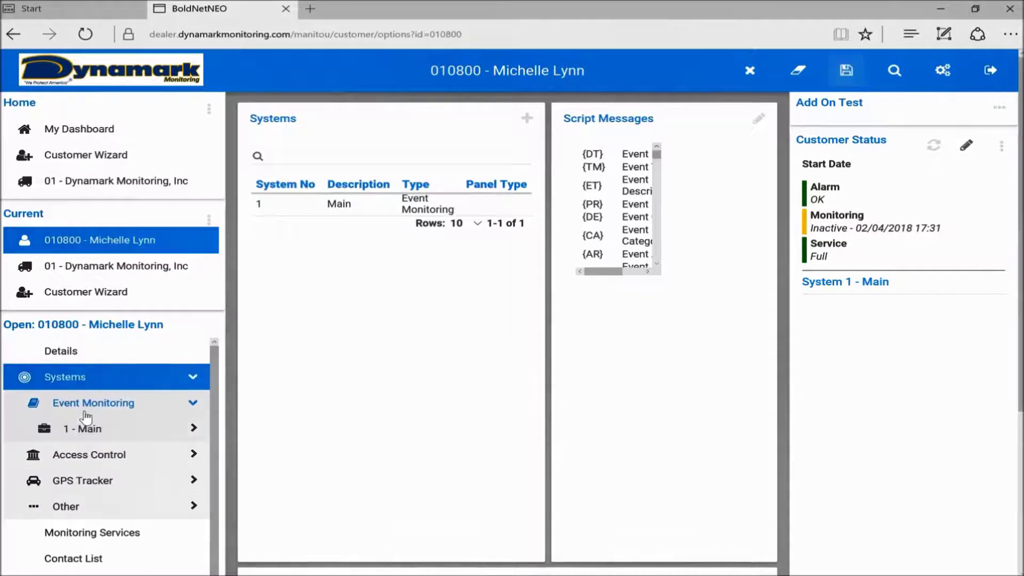
{"action": "left_click", "coordinate": [91, 429]}
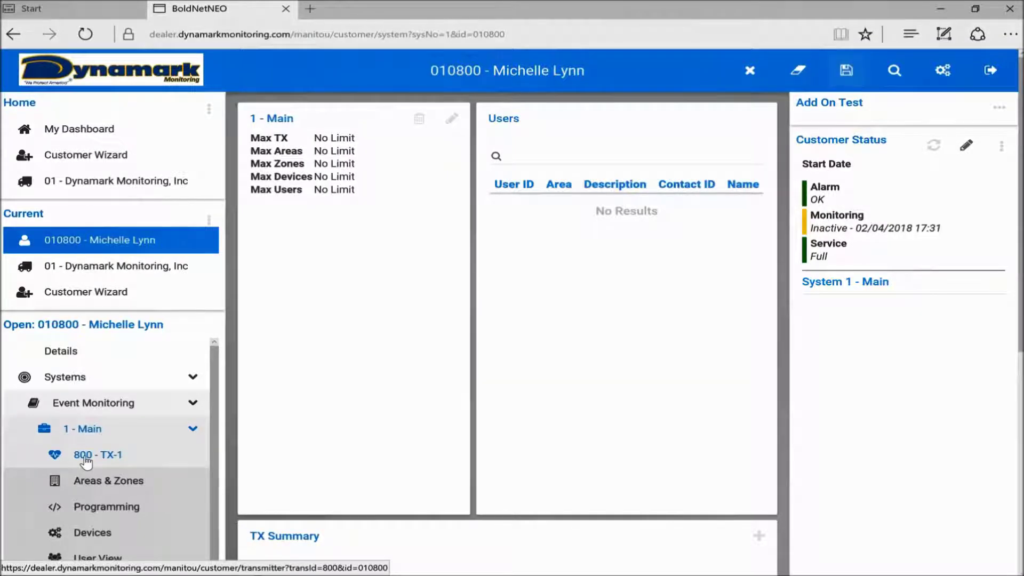
{"action": "left_click", "coordinate": [112, 483]}
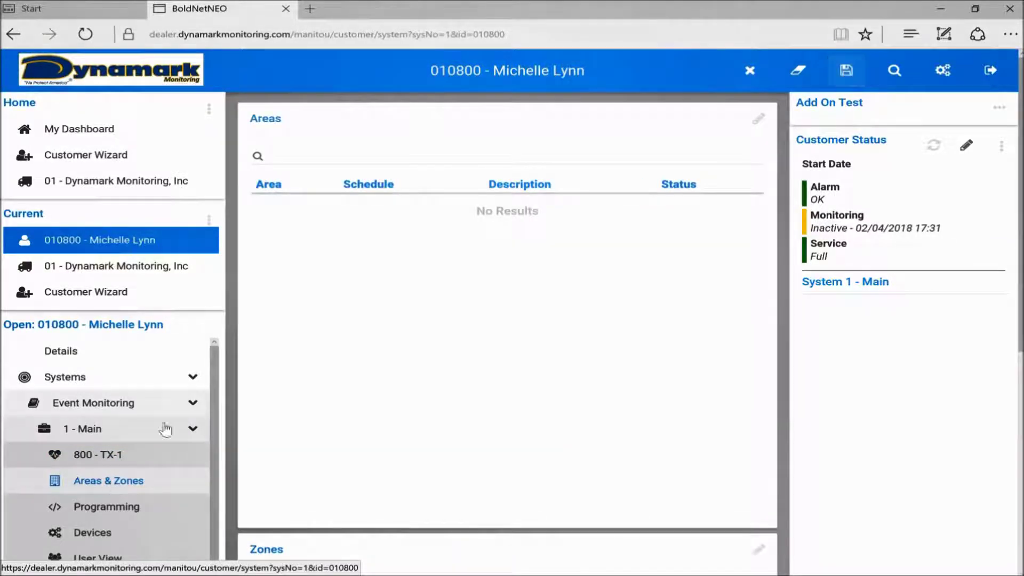
{"action": "scroll", "coordinate": [395, 254], "scroll_direction": "down", "scroll_amount": 1}
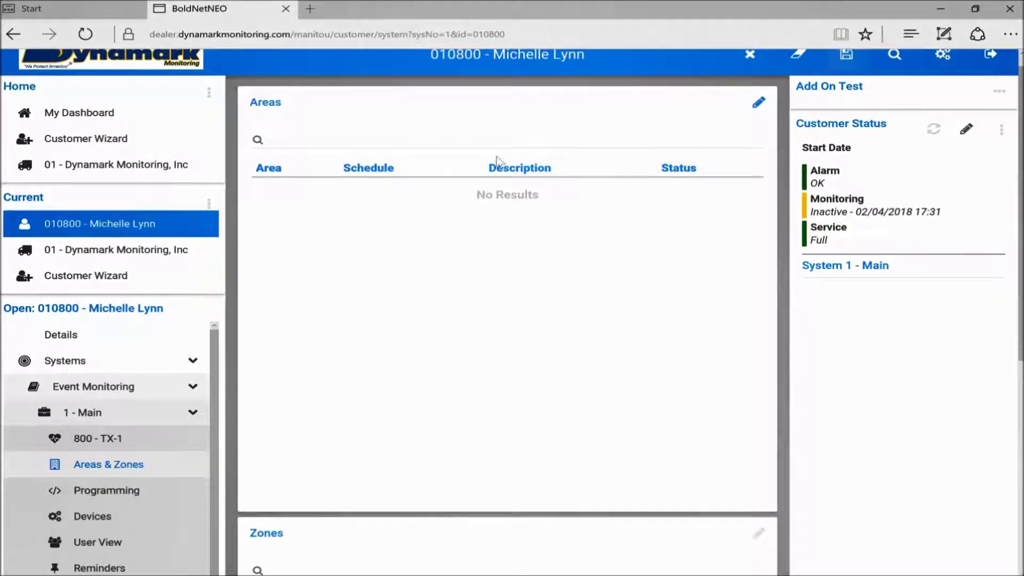
{"action": "scroll", "coordinate": [383, 295], "scroll_direction": "down", "scroll_amount": 5}
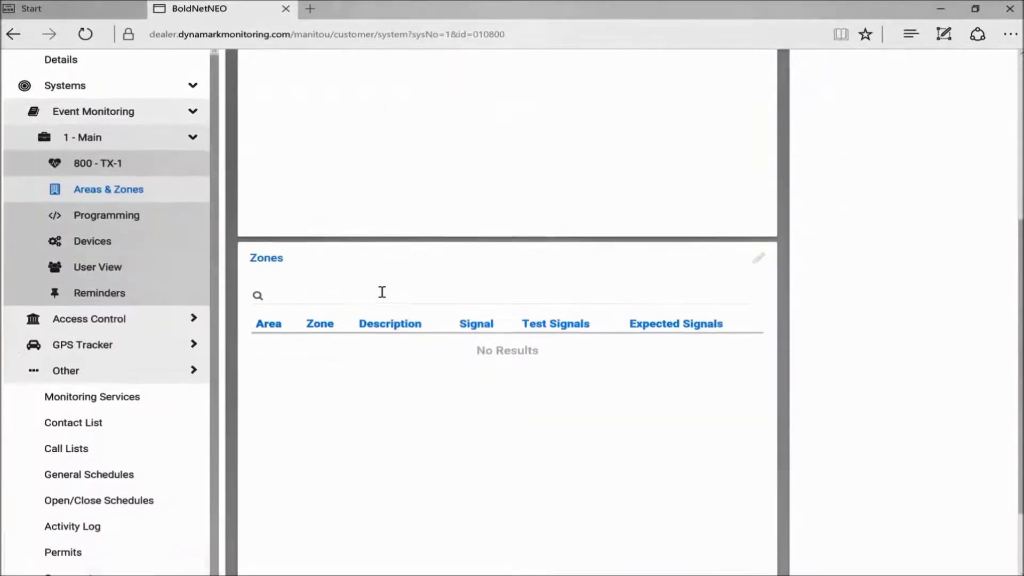
{"action": "scroll", "coordinate": [381, 296], "scroll_direction": "down", "scroll_amount": 1}
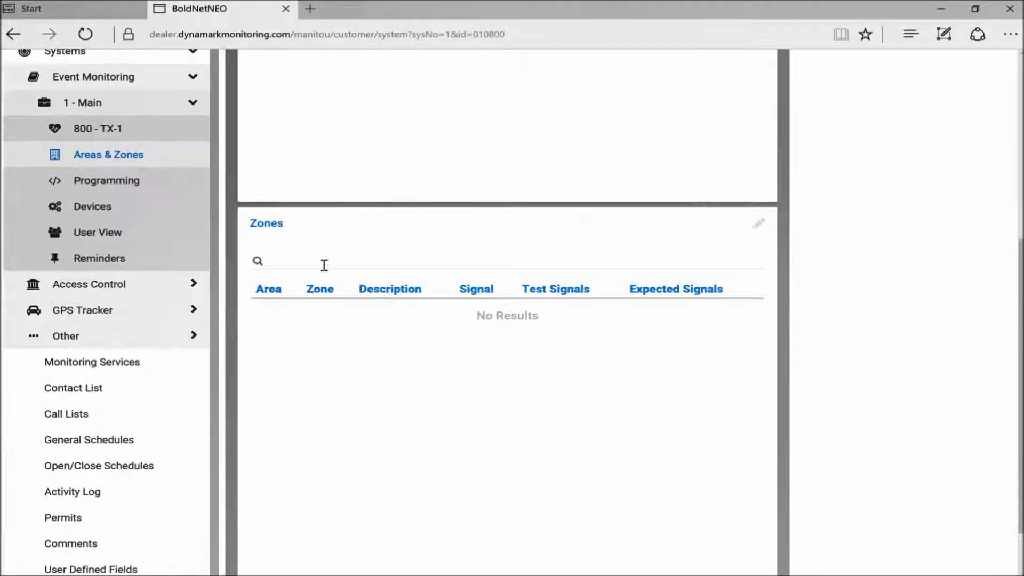
{"action": "left_click", "coordinate": [758, 224]}
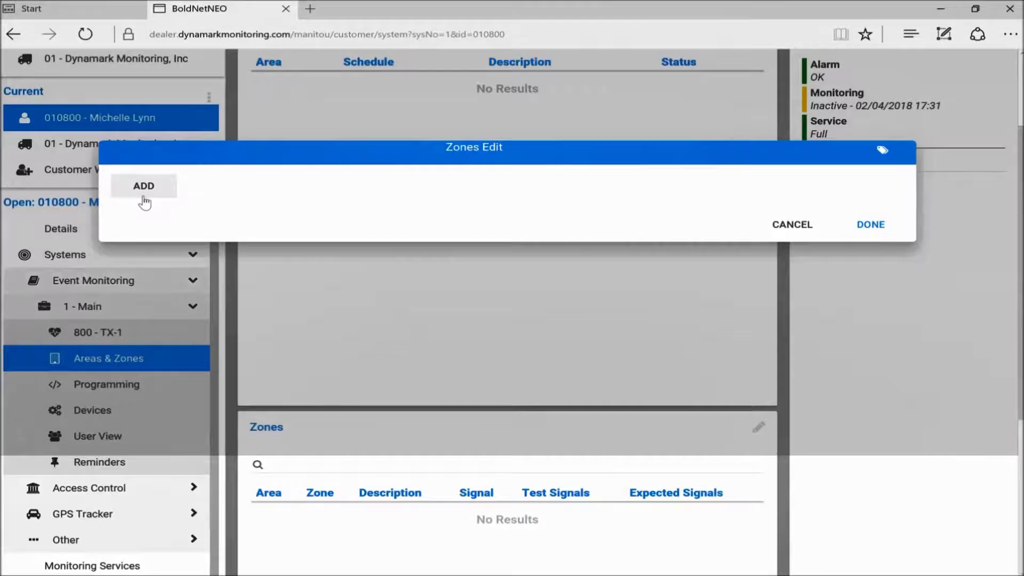
- Add zone 1 'Front Door' and zone 2 'Back Door'
{"action": "left_click", "coordinate": [143, 196]}
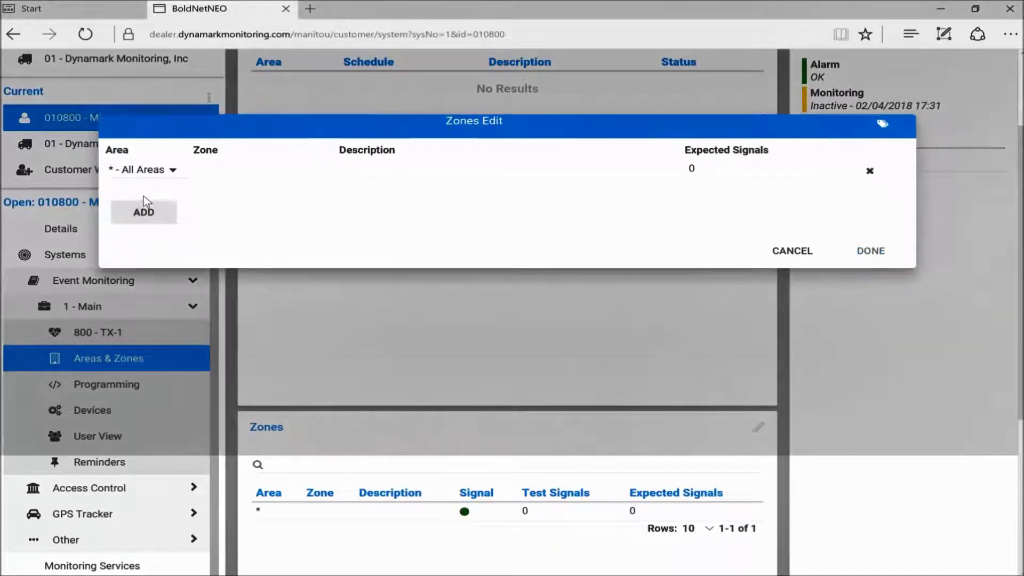
{"action": "left_click", "coordinate": [204, 166]}
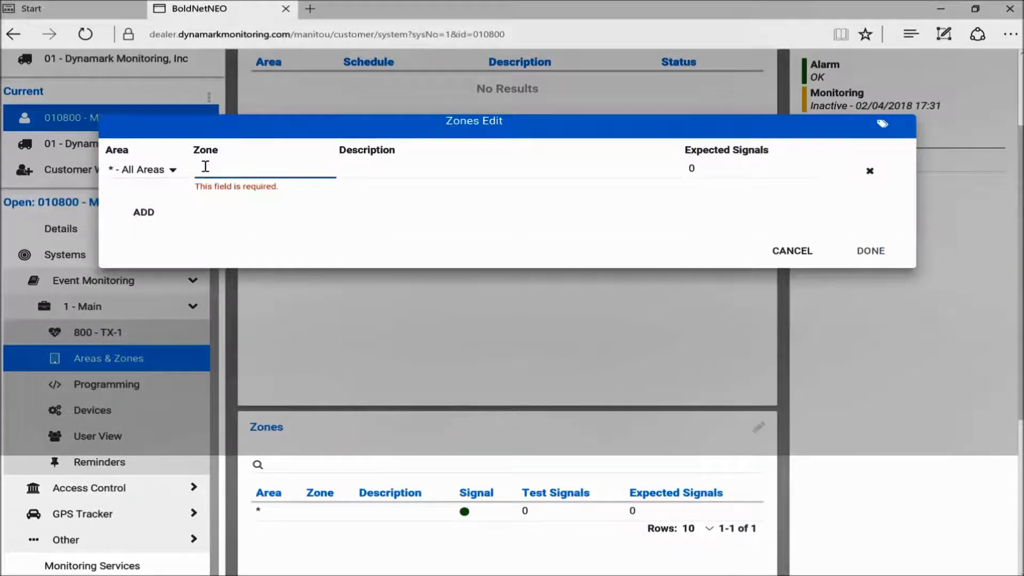
{"action": "type", "text": "1"}
{"action": "key", "text": "Tab"}
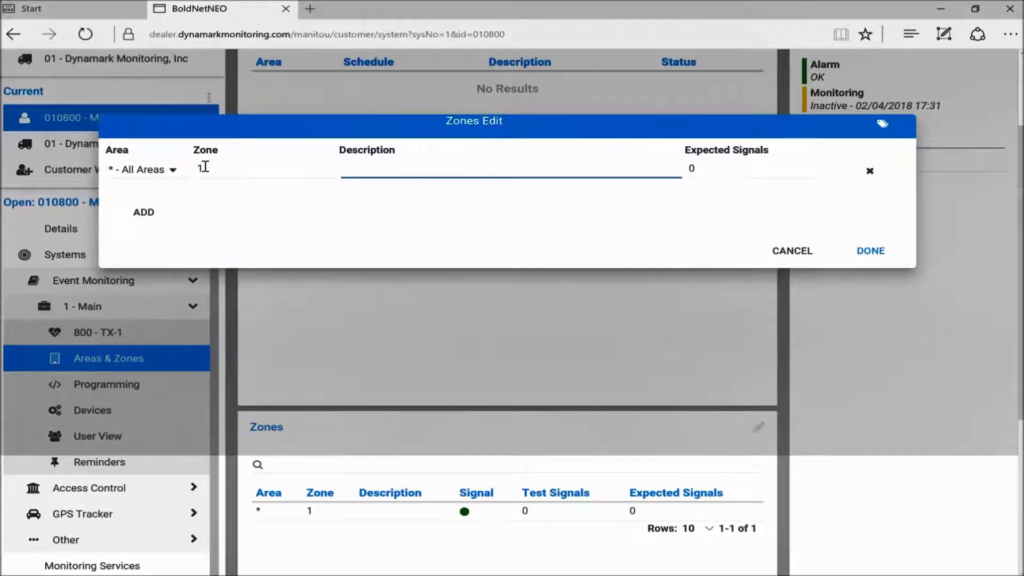
{"action": "type", "text": "Front "}
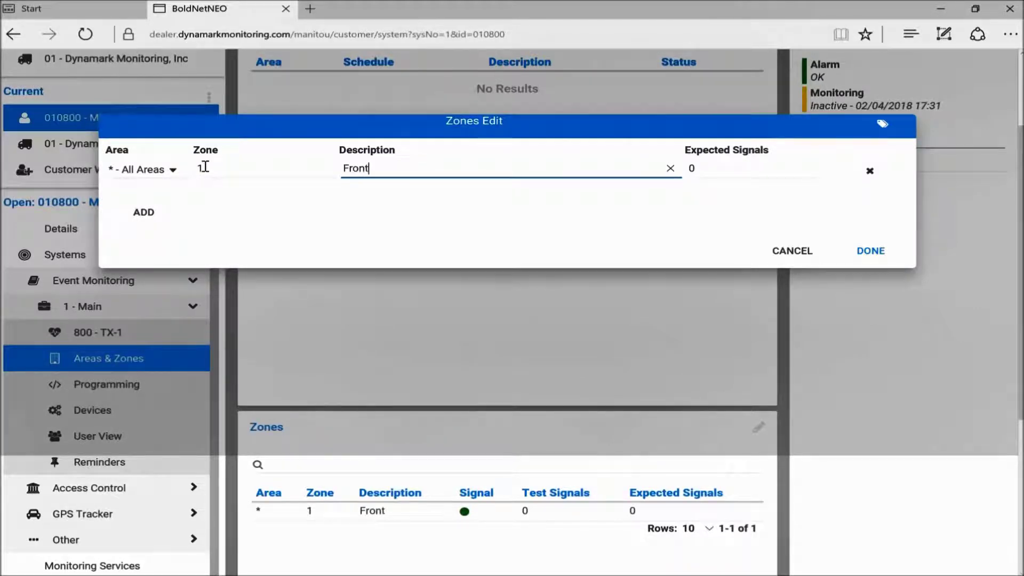
{"action": "type", "text": "Door"}
{"action": "left_click", "coordinate": [152, 217]}
{"action": "left_click", "coordinate": [226, 192]}
{"action": "type", "text": "2"}
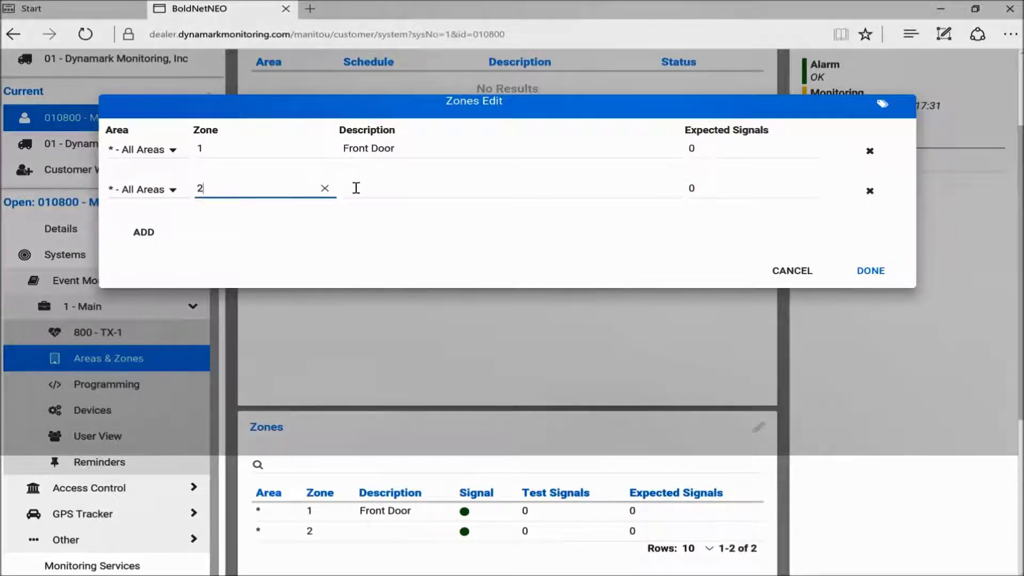
{"action": "left_click", "coordinate": [355, 187]}
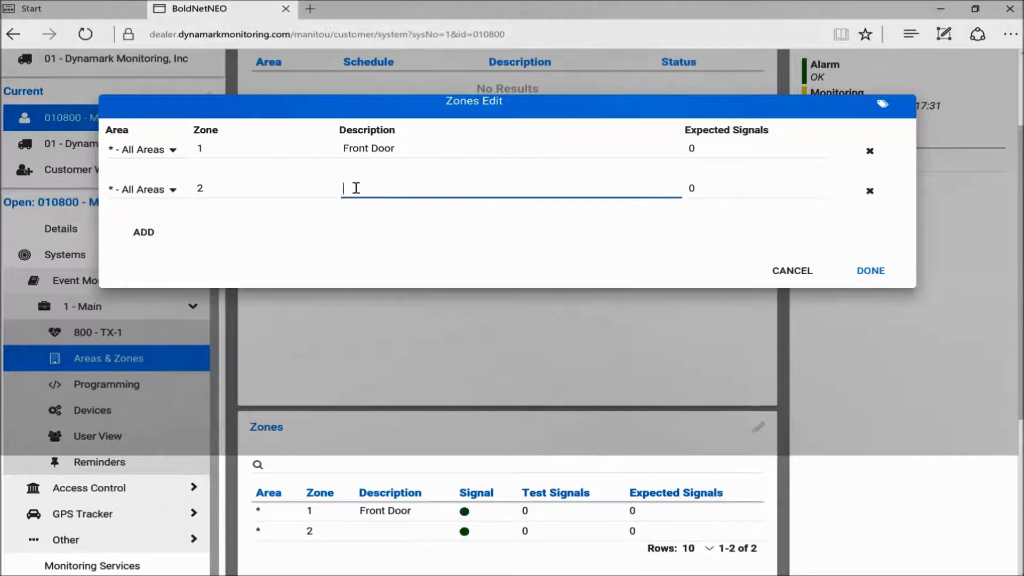
{"action": "type", "text": "Back Door"}
- Add zone 3 'Motion' and zone 4 'Kitchen Smoke'
{"action": "left_click", "coordinate": [145, 233]}
{"action": "left_click", "coordinate": [242, 209]}
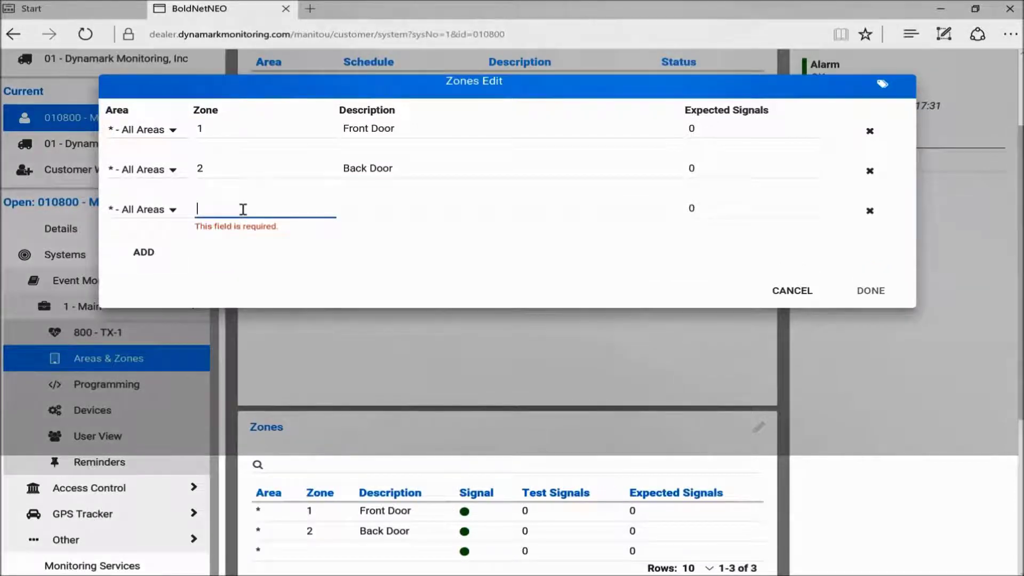
{"action": "type", "text": "3"}
{"action": "left_click", "coordinate": [366, 202]}
{"action": "type", "text": "Motion"}
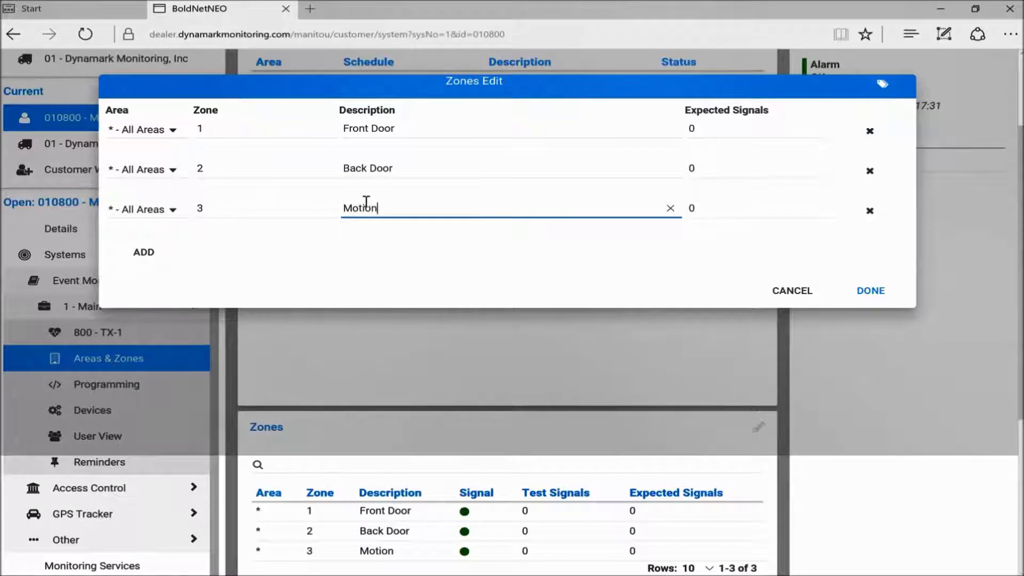
{"action": "left_click", "coordinate": [135, 256]}
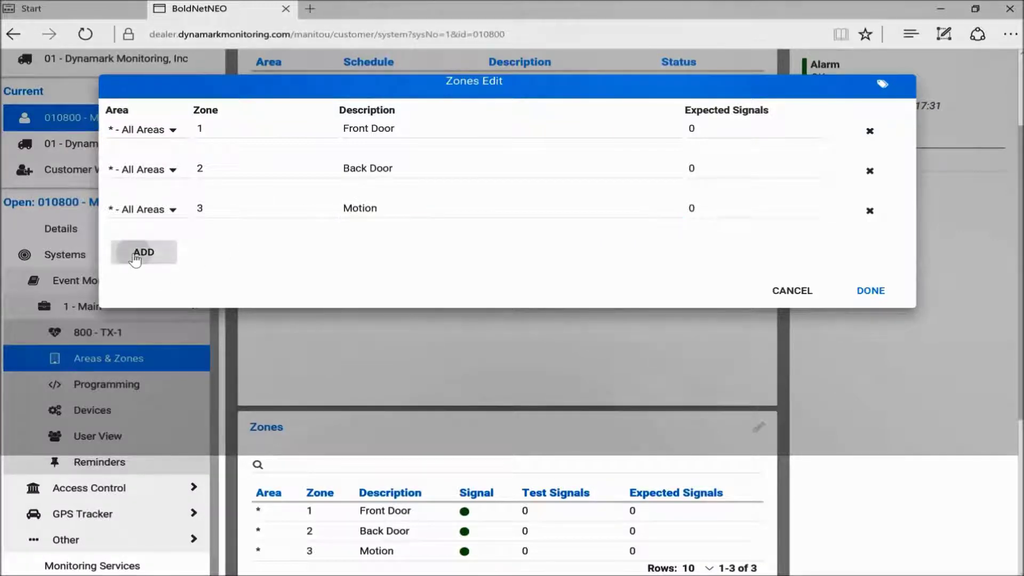
{"action": "left_click", "coordinate": [235, 228]}
{"action": "type", "text": "4"}
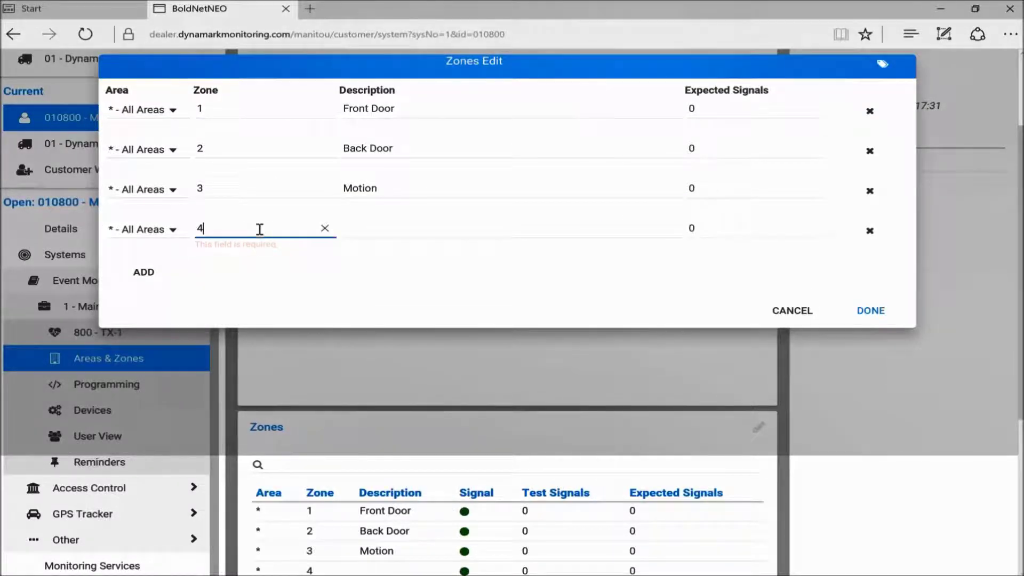
{"action": "left_click", "coordinate": [400, 226]}
{"action": "type", "text": "Kitchen Smoke"}
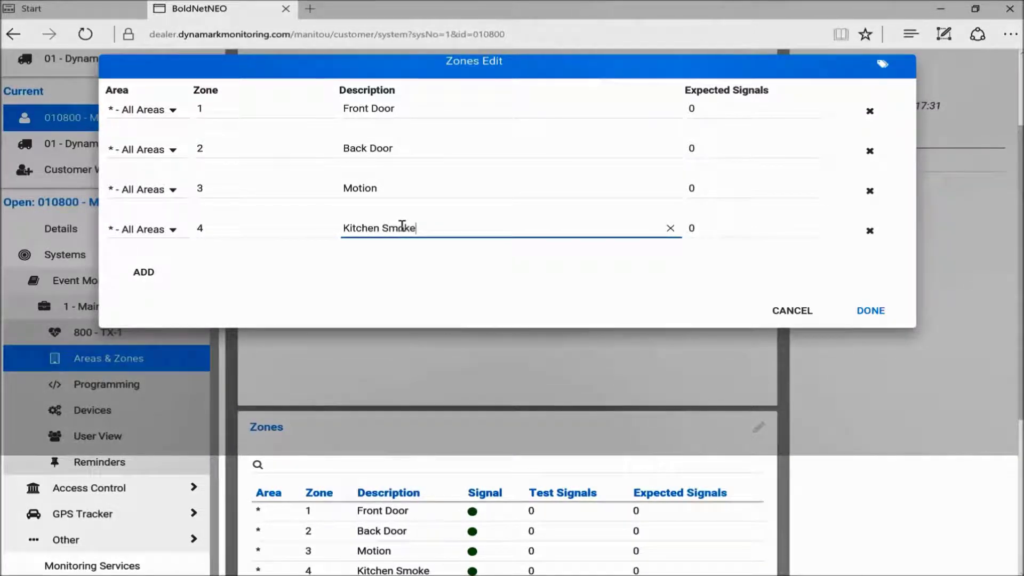
{"action": "left_click", "coordinate": [137, 275]}
- Save the zones and review the Zones table showing zones 1–4 of 4
{"action": "left_click", "coordinate": [879, 315]}
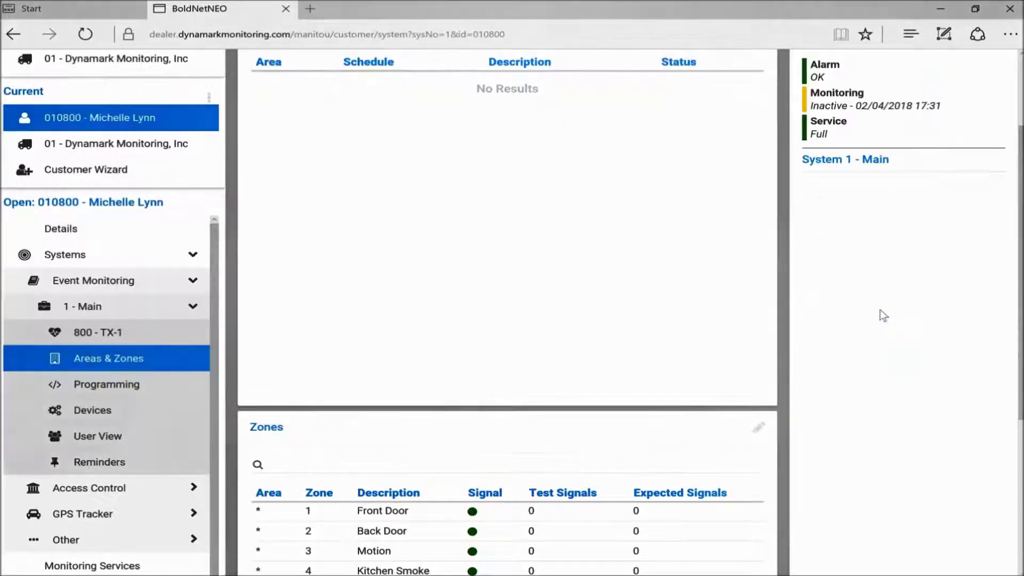
{"action": "scroll", "coordinate": [376, 406], "scroll_direction": "down", "scroll_amount": 2}
{"action": "scroll", "coordinate": [368, 421], "scroll_direction": "down", "scroll_amount": 2}
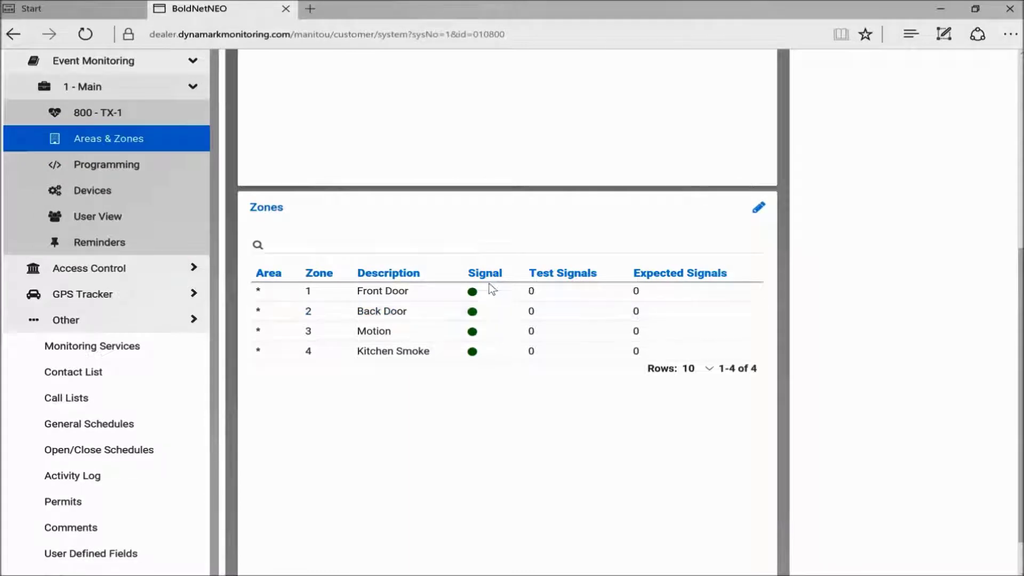
{"action": "scroll", "coordinate": [488, 288], "scroll_direction": "up", "scroll_amount": 4}
{"action": "scroll", "coordinate": [492, 290], "scroll_direction": "down", "scroll_amount": 3}
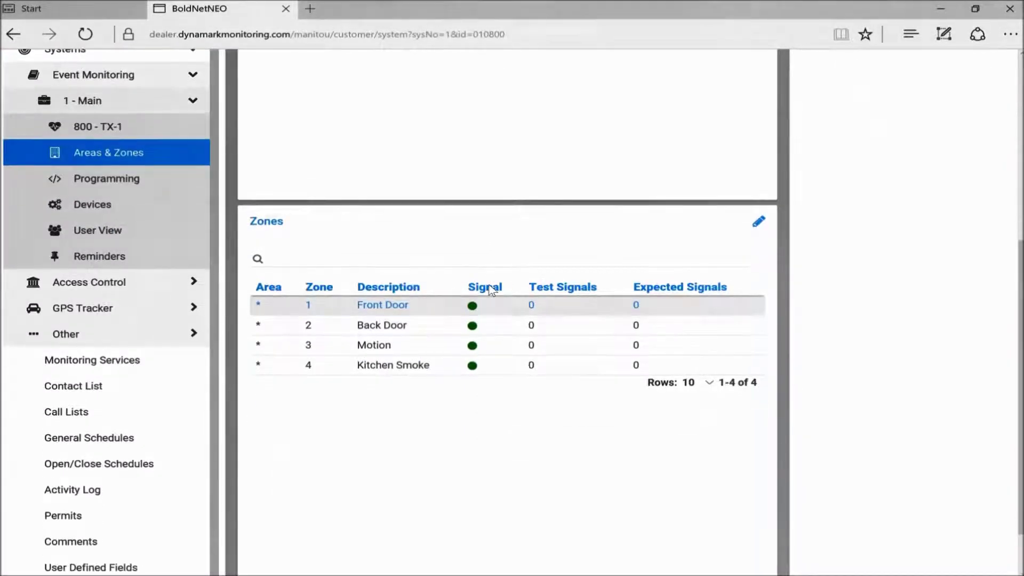
- Show the Contact List page with the customer account and dealer contacts
{"action": "left_click", "coordinate": [71, 393]}
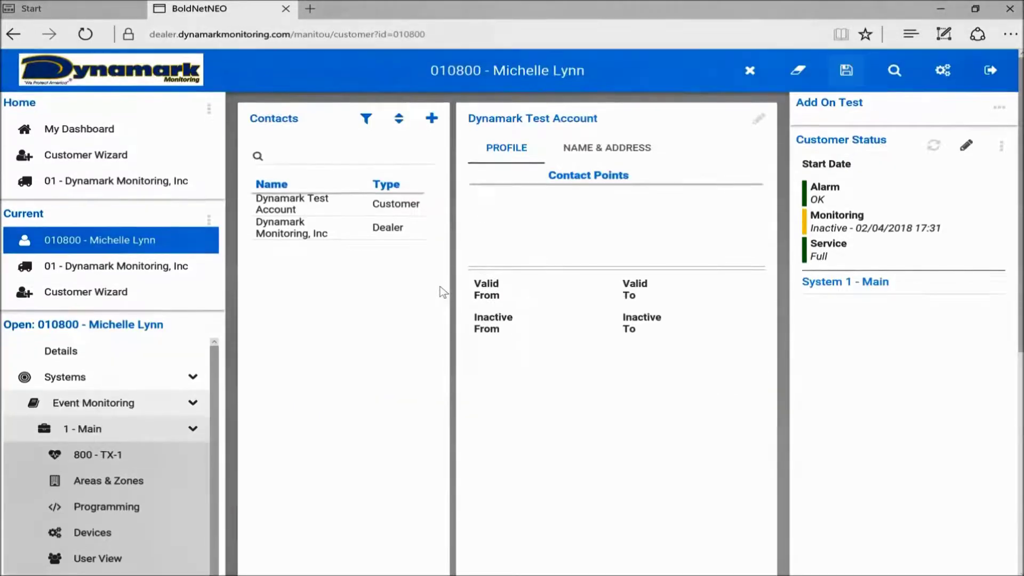
{"action": "scroll", "coordinate": [53, 402], "scroll_direction": "down", "scroll_amount": 5}
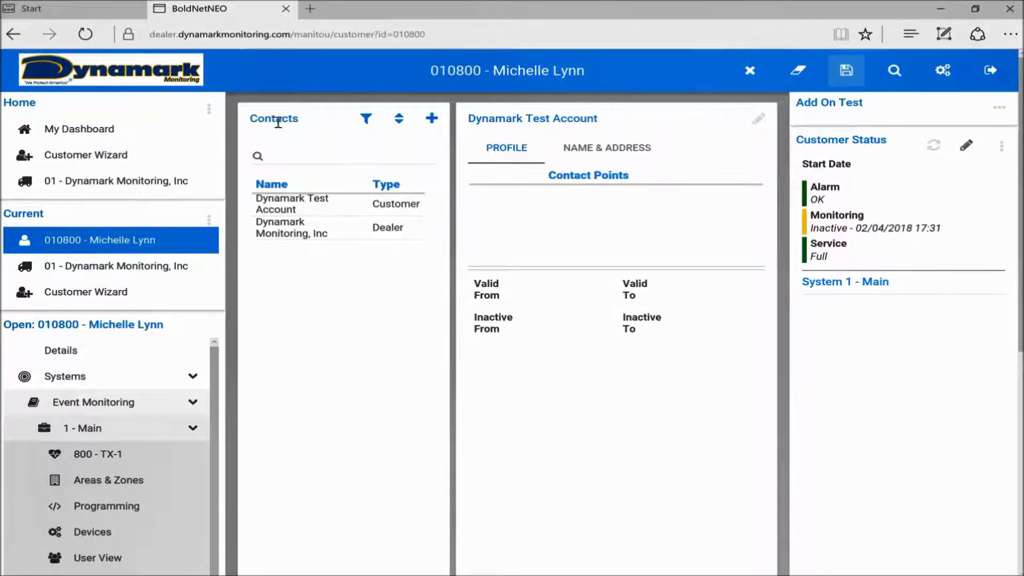
- Add a new contact of type ECV TYPE with the customer's full name
{"action": "left_click", "coordinate": [432, 120]}
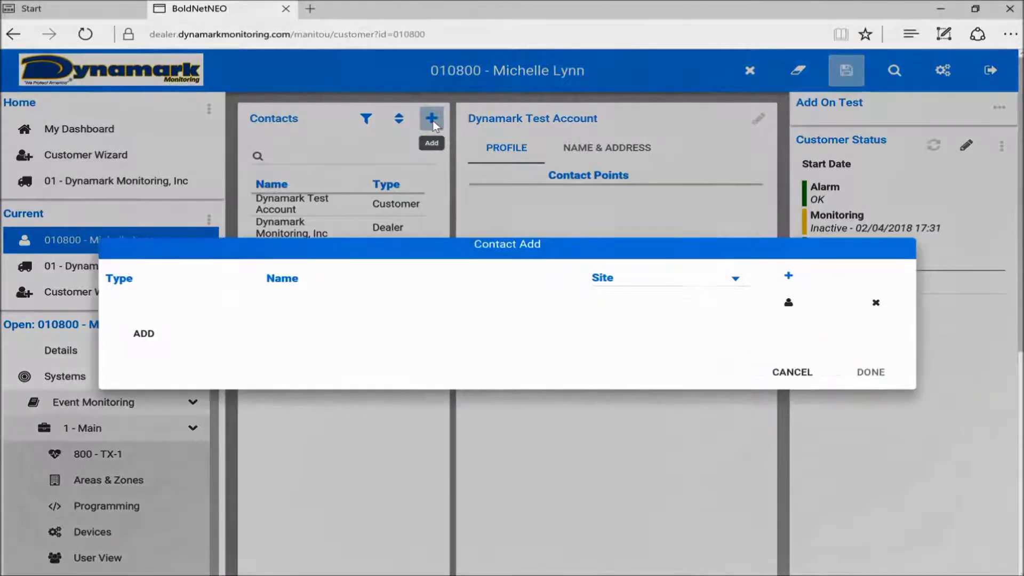
{"action": "left_click", "coordinate": [128, 336]}
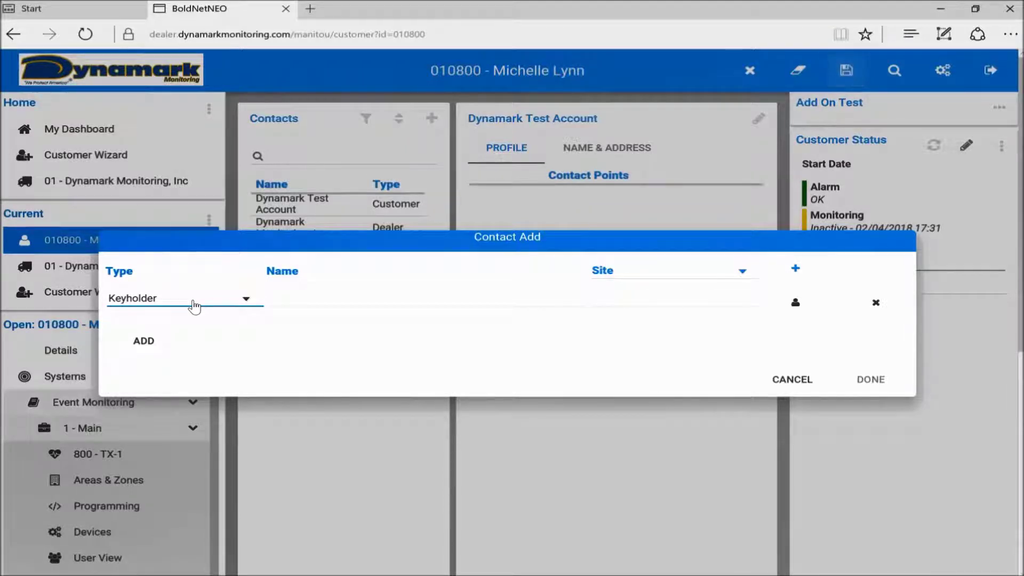
{"action": "left_click", "coordinate": [194, 307]}
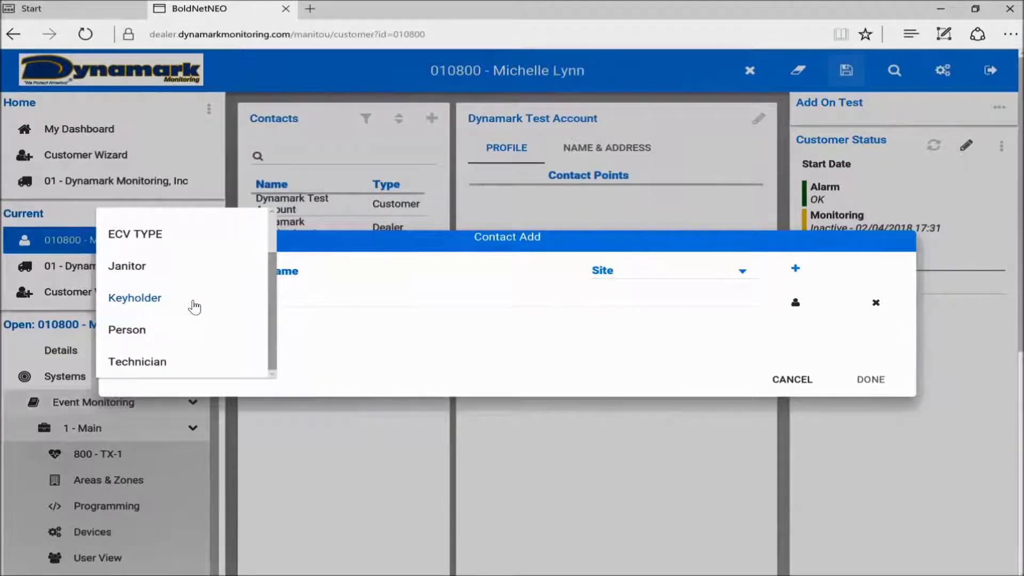
{"action": "scroll", "coordinate": [194, 305], "scroll_direction": "down", "scroll_amount": 2}
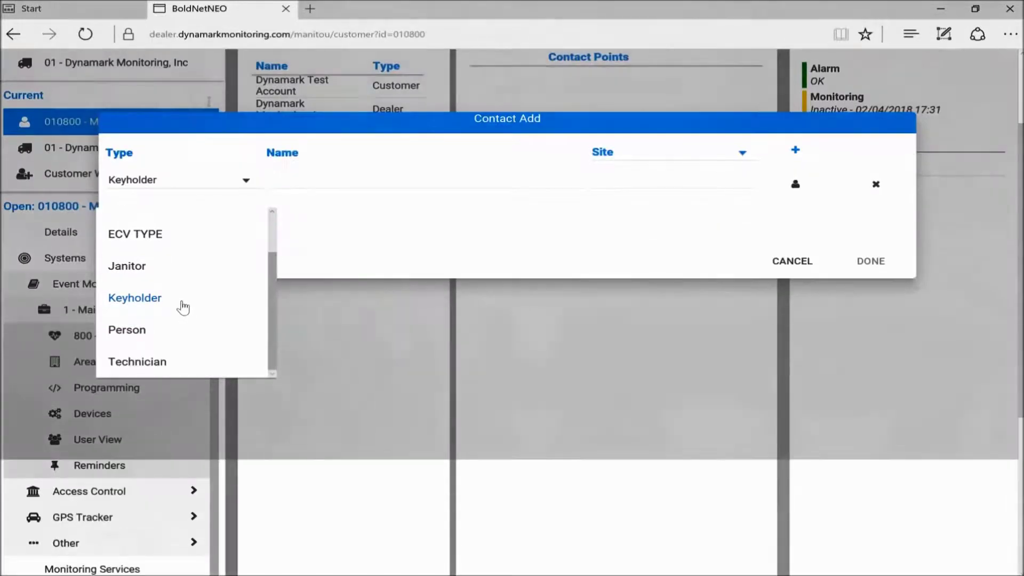
{"action": "left_click", "coordinate": [145, 238]}
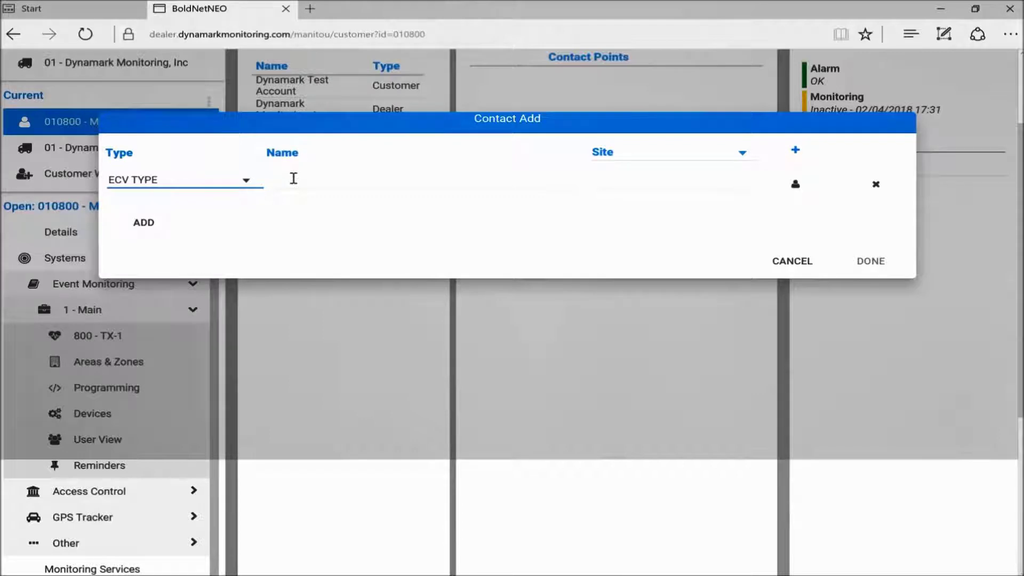
{"action": "left_click", "coordinate": [293, 179]}
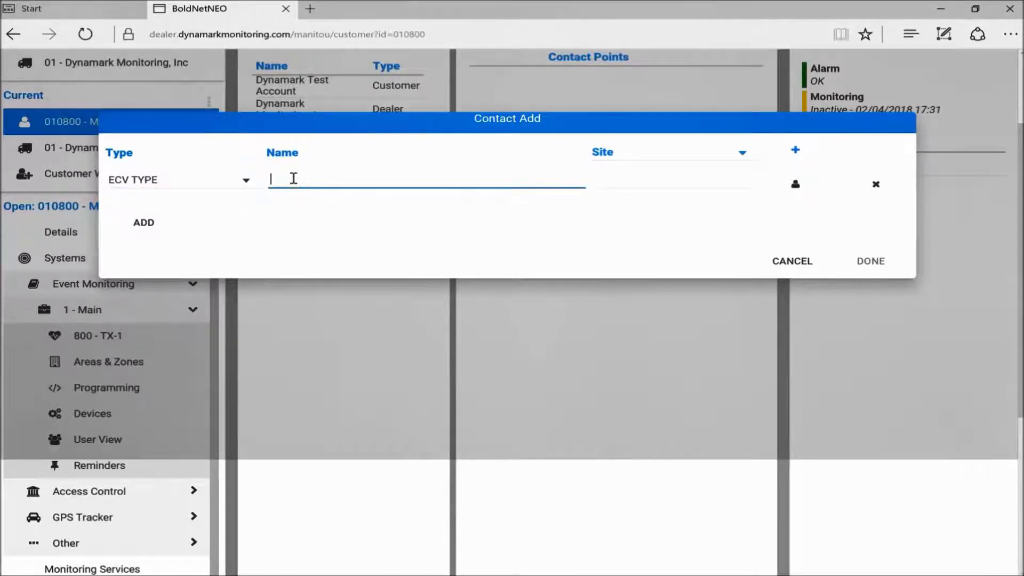
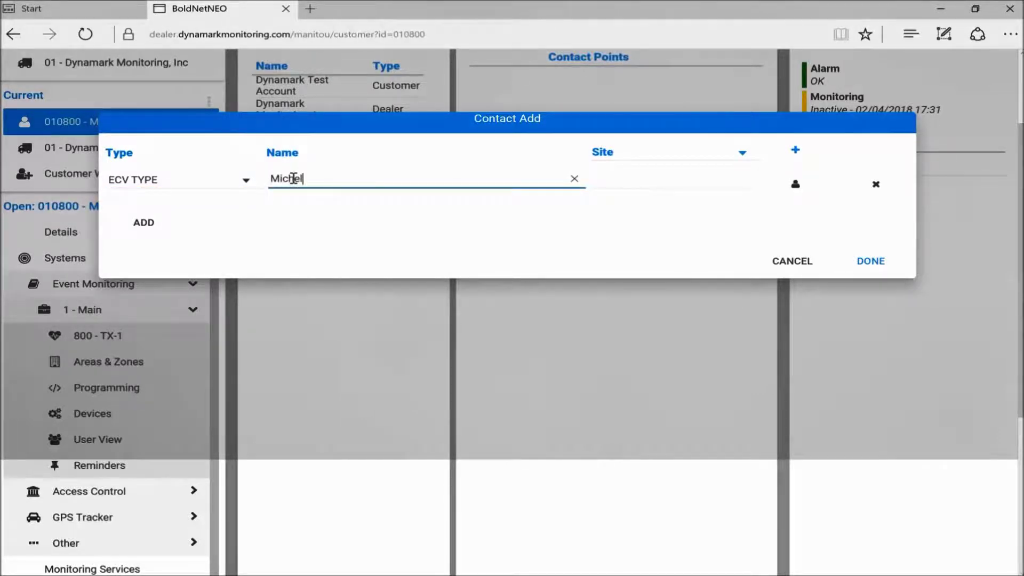
- Give the ECV TYPE contact a Mobile contact point with the customer's mobile number
{"action": "left_click", "coordinate": [679, 155]}
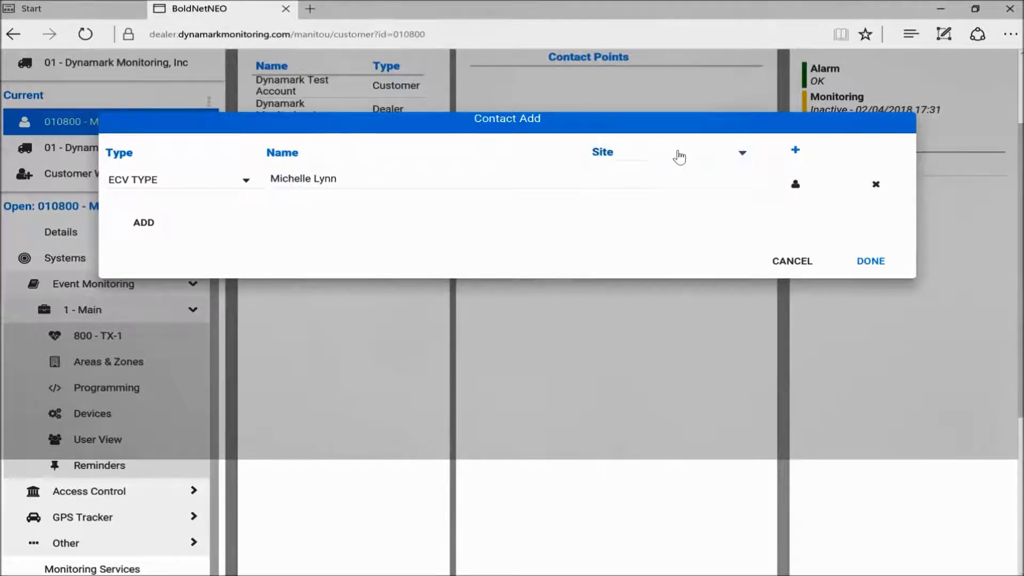
{"action": "left_click", "coordinate": [679, 155]}
{"action": "left_click", "coordinate": [616, 251]}
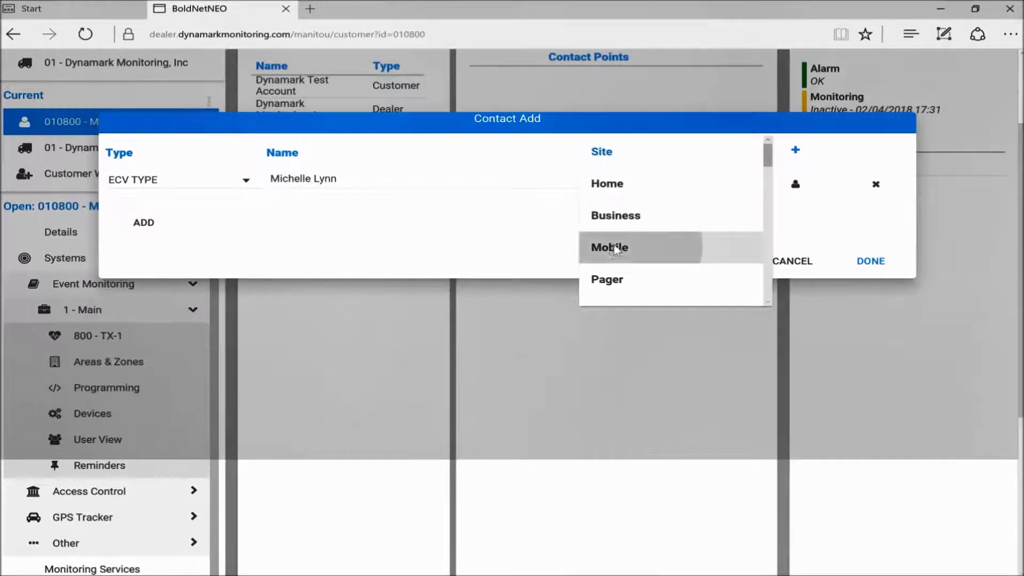
{"action": "left_click", "coordinate": [634, 176]}
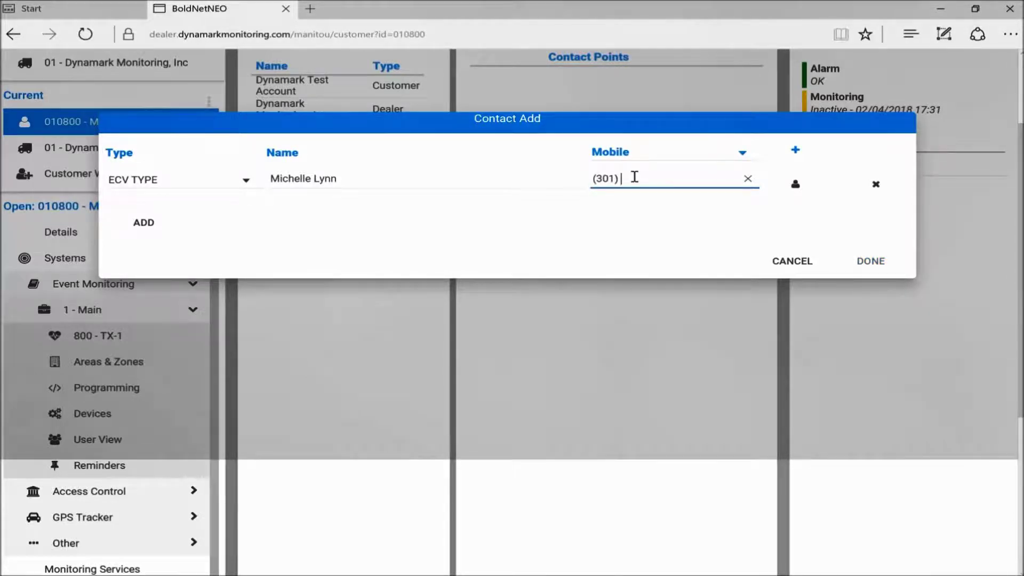
{"action": "left_click", "coordinate": [142, 231]}
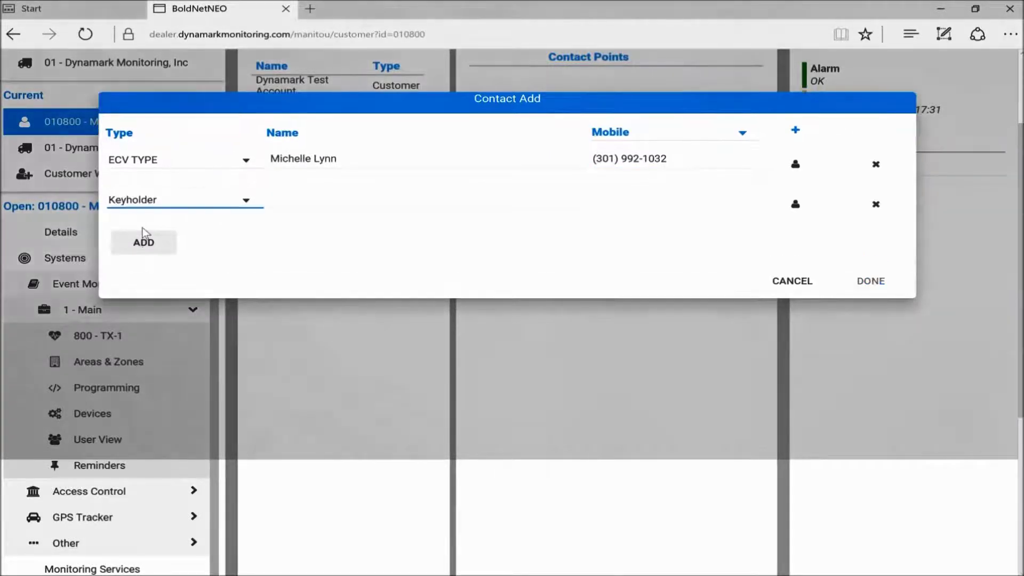
- Make the second contact a Contact type with a first name and mobile number
{"action": "left_click", "coordinate": [182, 201]}
{"action": "scroll", "coordinate": [181, 200], "scroll_direction": "up", "scroll_amount": 2}
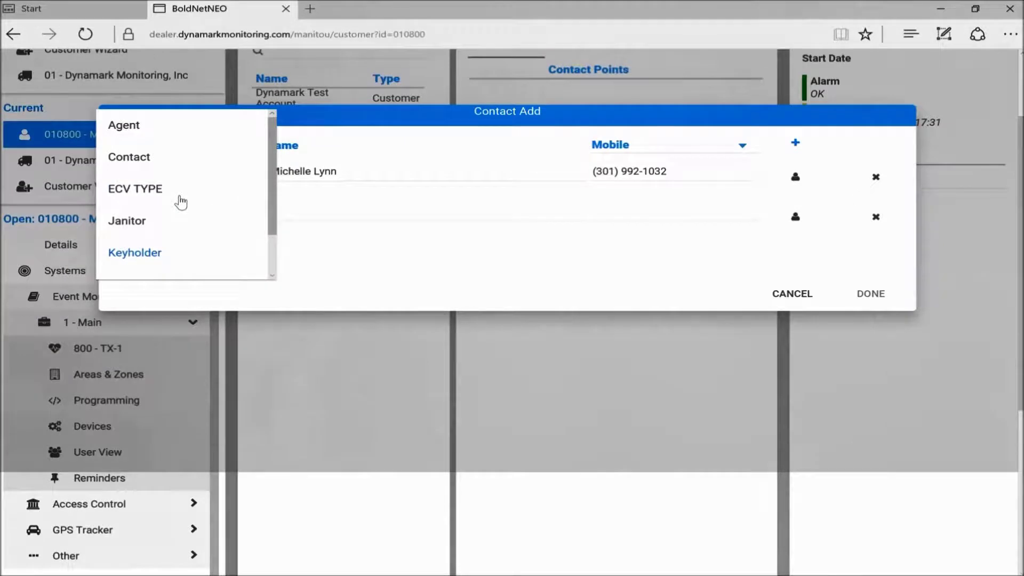
{"action": "left_click", "coordinate": [142, 163]}
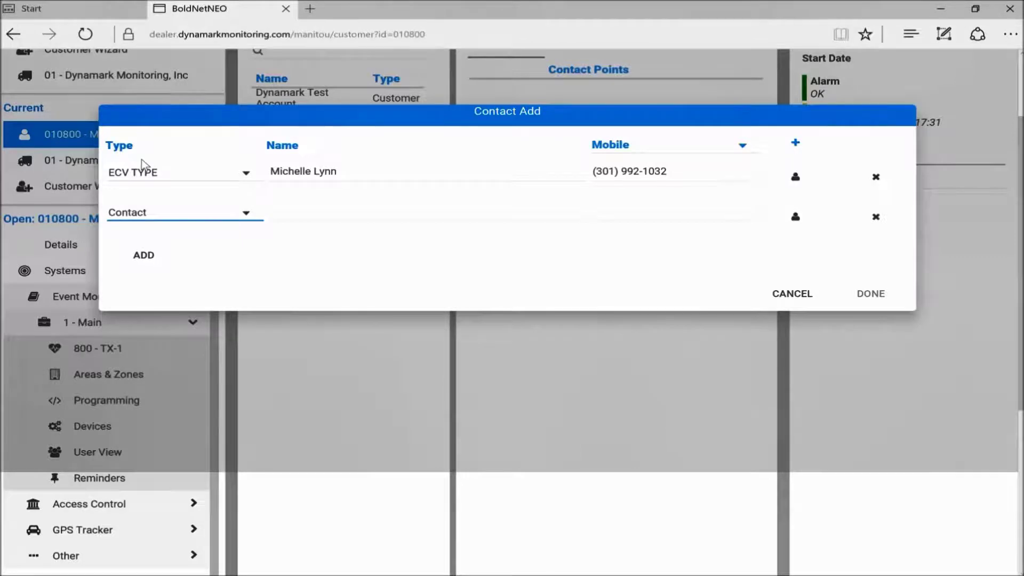
{"action": "left_click", "coordinate": [322, 207]}
{"action": "type", "text": "Steve"}
{"action": "key", "text": "Tab"}
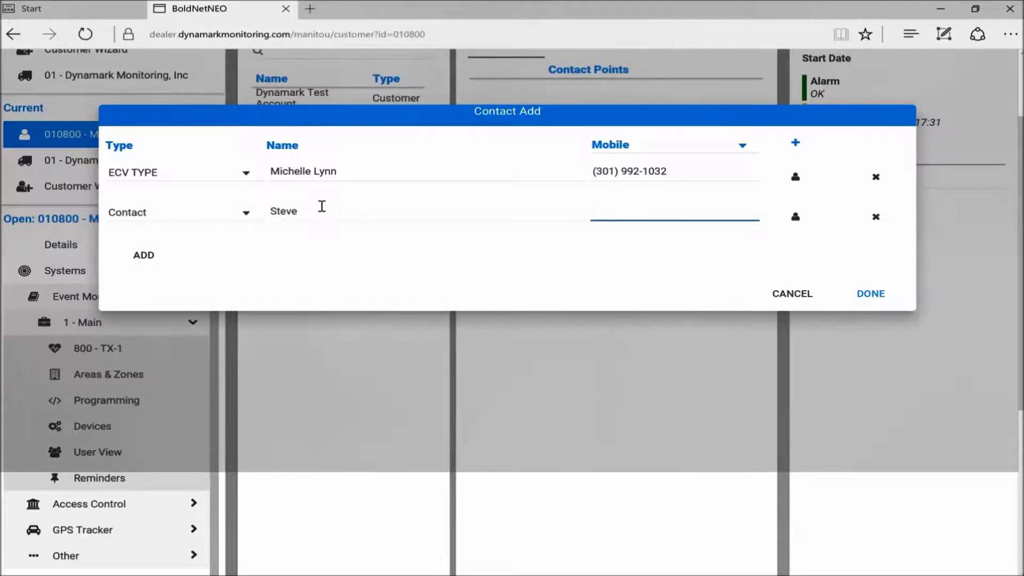
- Add a third Contact-type entry with a first name and mobile number, then save the contacts
{"action": "left_click", "coordinate": [160, 265]}
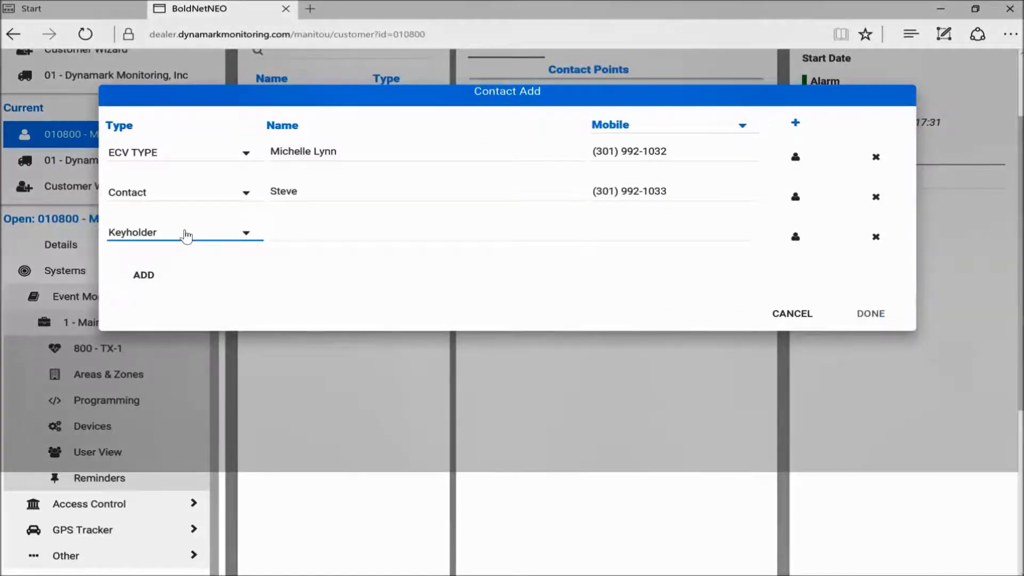
{"action": "left_click", "coordinate": [185, 236]}
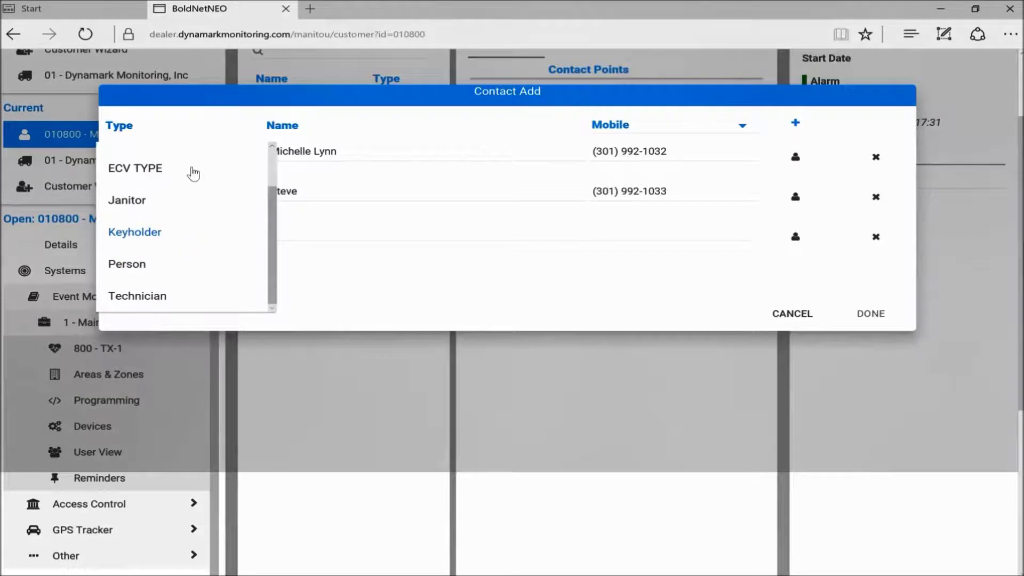
{"action": "scroll", "coordinate": [193, 174], "scroll_direction": "up", "scroll_amount": 1}
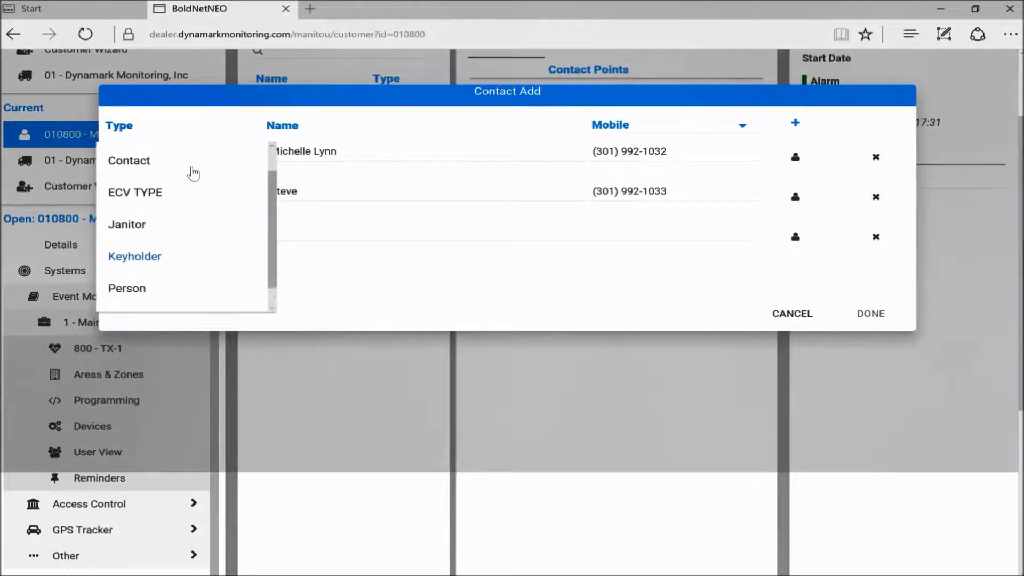
{"action": "left_click", "coordinate": [151, 168]}
{"action": "left_click", "coordinate": [309, 225]}
{"action": "type", "text": "Bob"}
{"action": "key", "text": "Tab"}
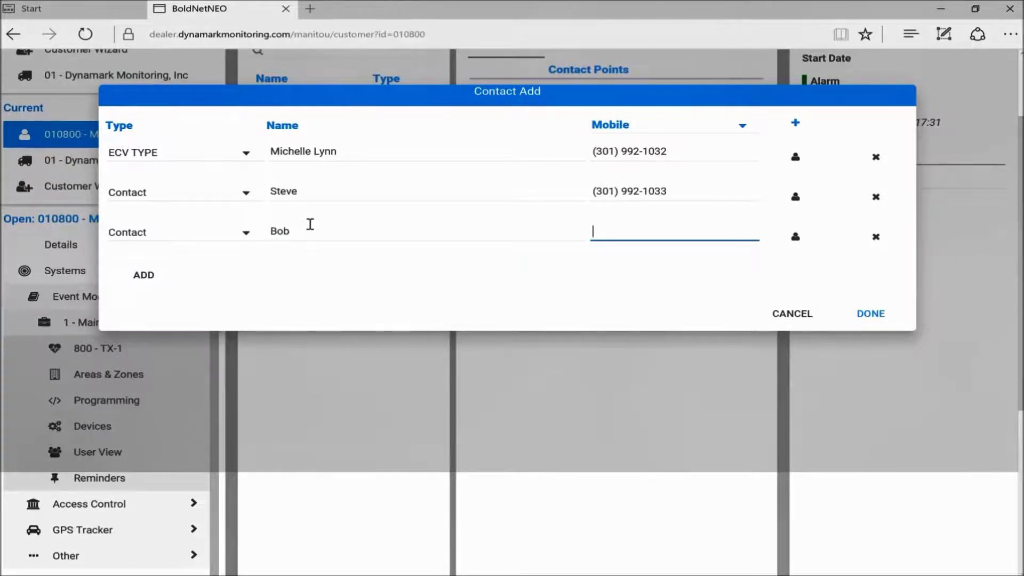
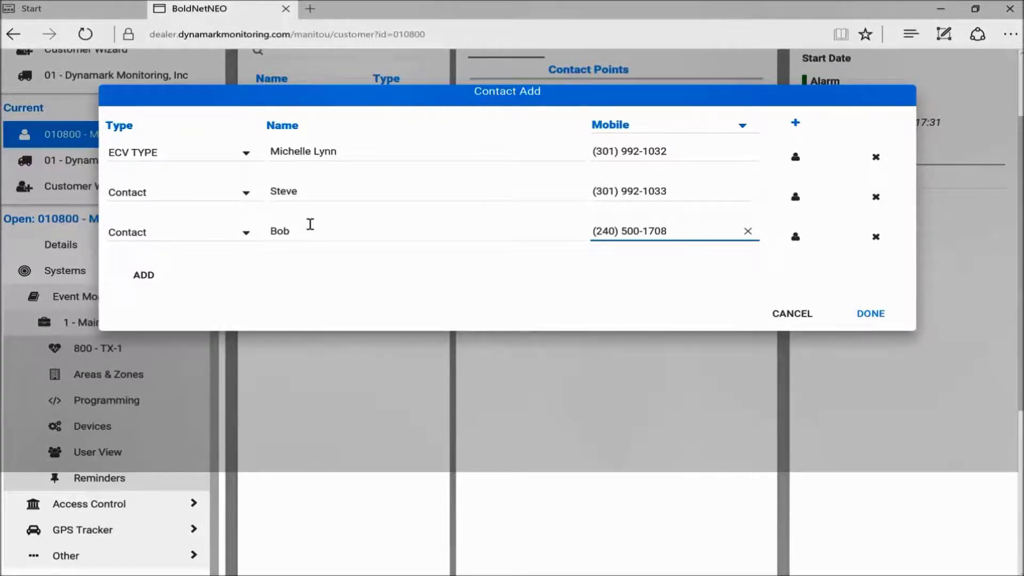
{"action": "left_click", "coordinate": [869, 317]}
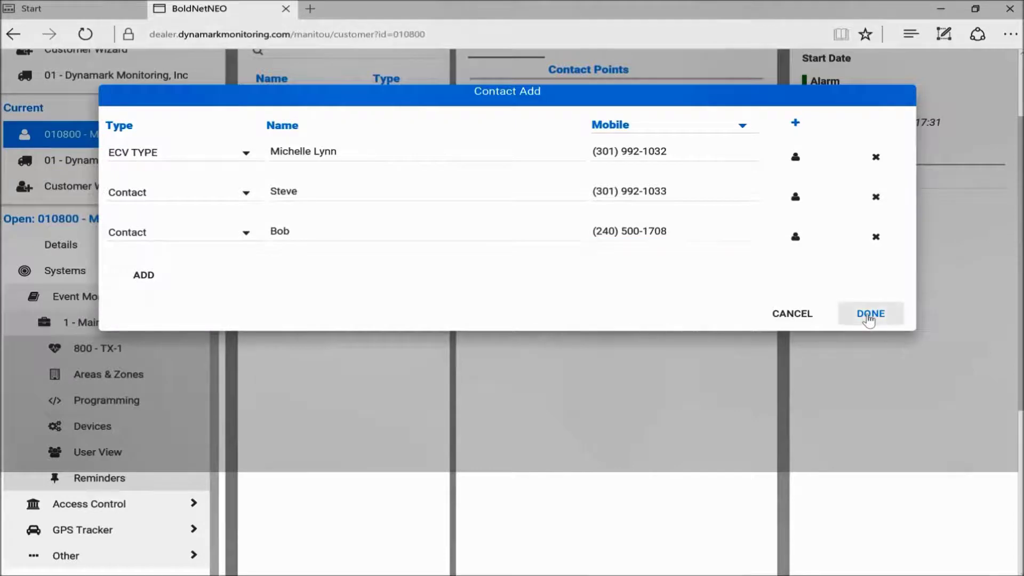
- Show the customer's Details with the address expanded to United States, Eastern Time, English and Residential
{"action": "scroll", "coordinate": [523, 189], "scroll_direction": "up", "scroll_amount": 2}
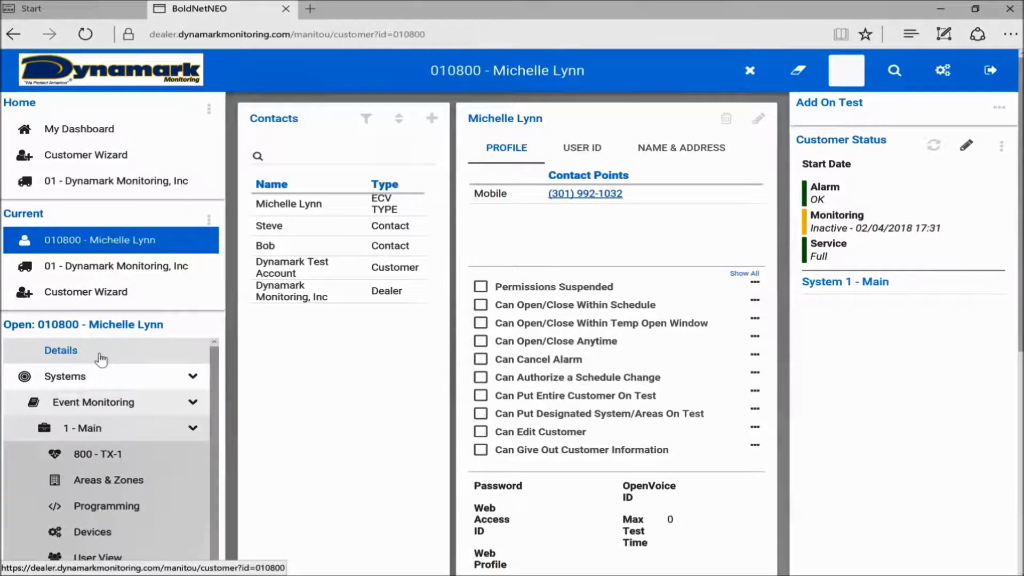
{"action": "left_click", "coordinate": [100, 360]}
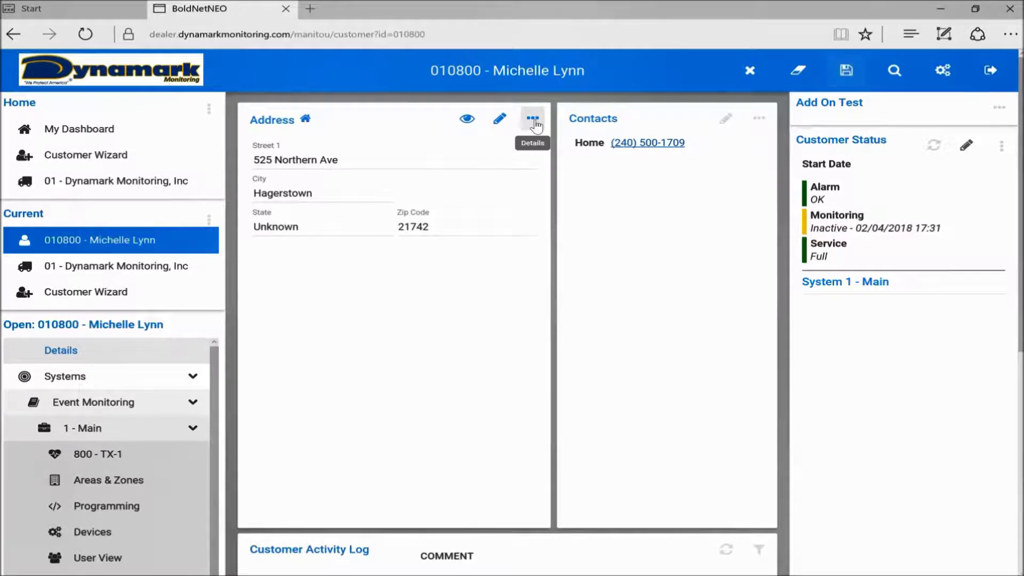
{"action": "left_click", "coordinate": [533, 119]}
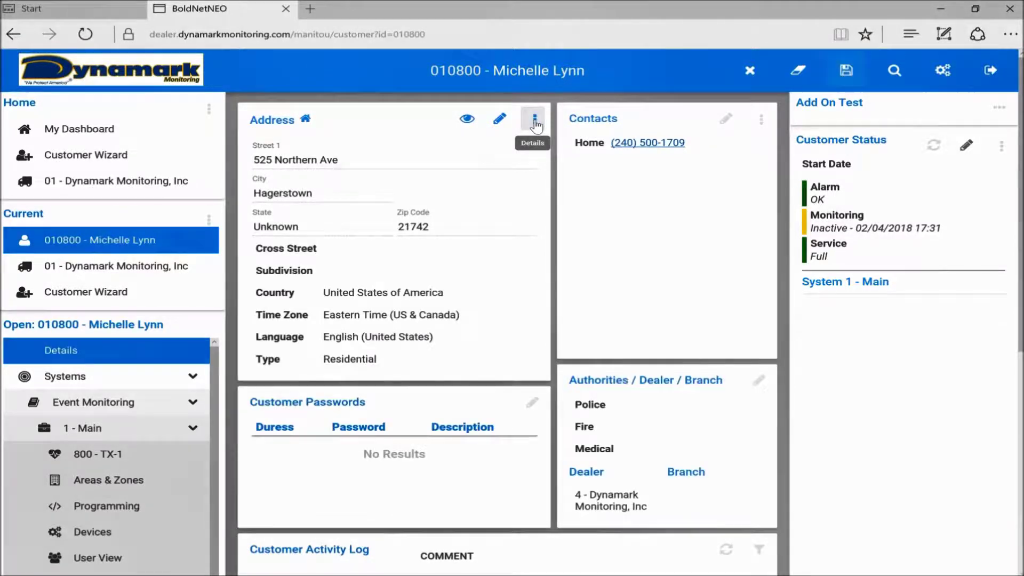
{"action": "scroll", "coordinate": [482, 375], "scroll_direction": "down", "scroll_amount": 1}
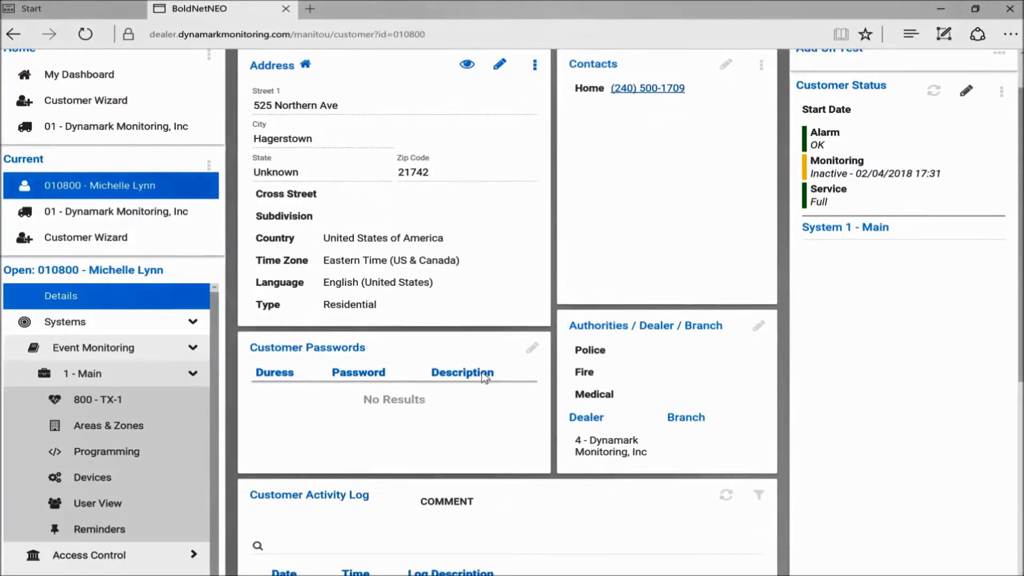
- Enter a first customer password, then add a second password flagged as the duress password
{"action": "left_click", "coordinate": [531, 351]}
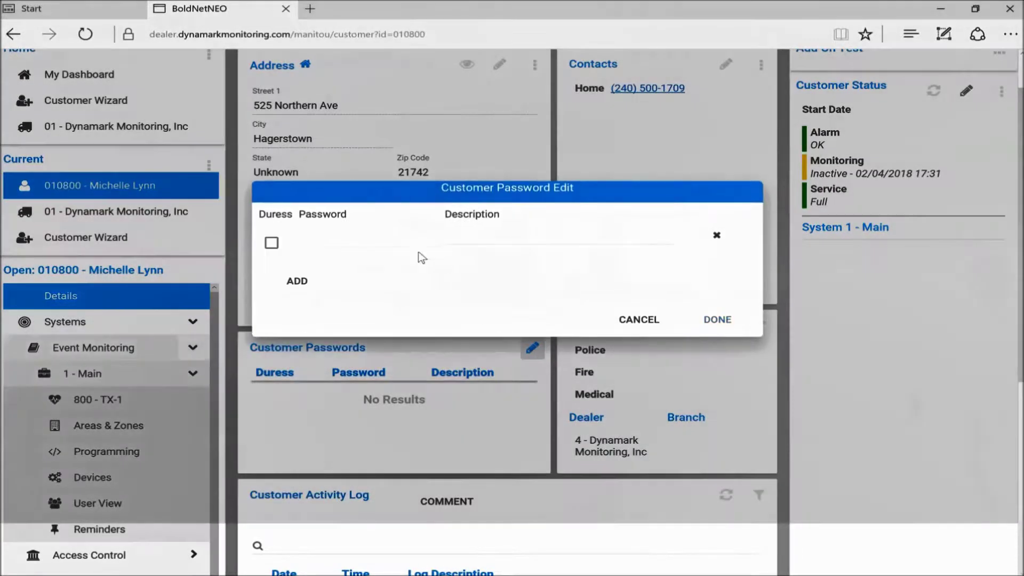
{"action": "left_click", "coordinate": [331, 242]}
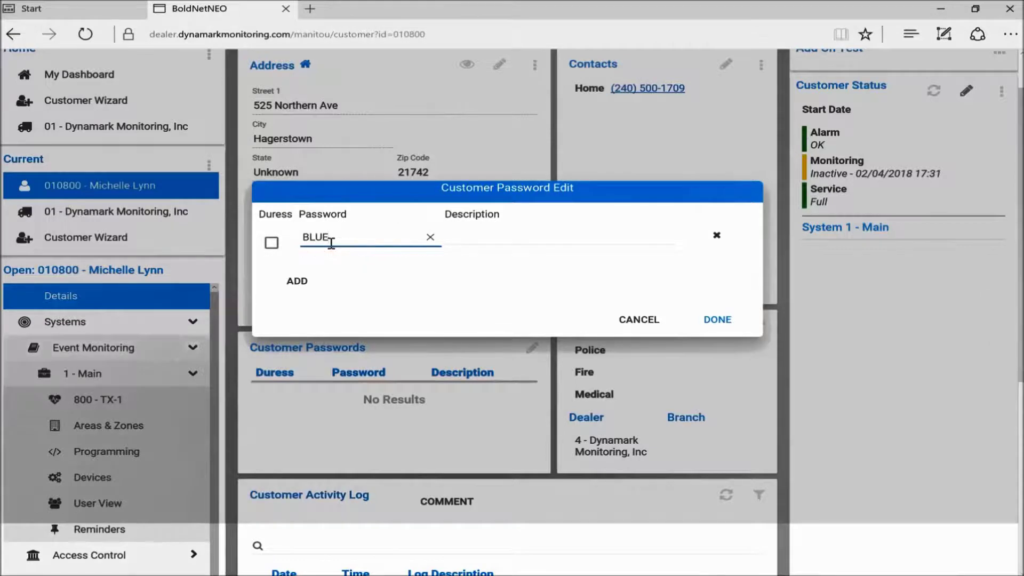
{"action": "left_click", "coordinate": [297, 281]}
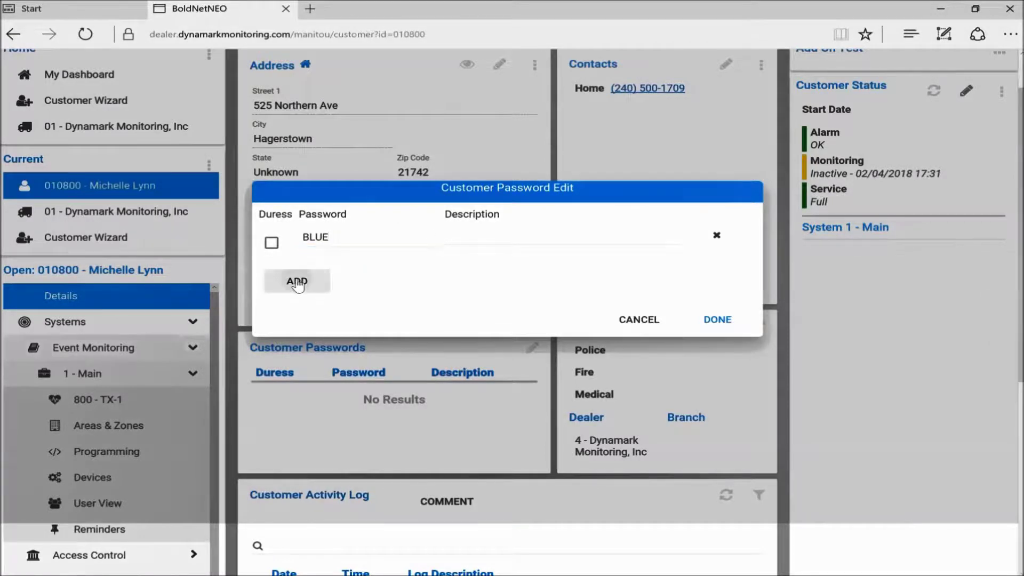
{"action": "left_click", "coordinate": [270, 266]}
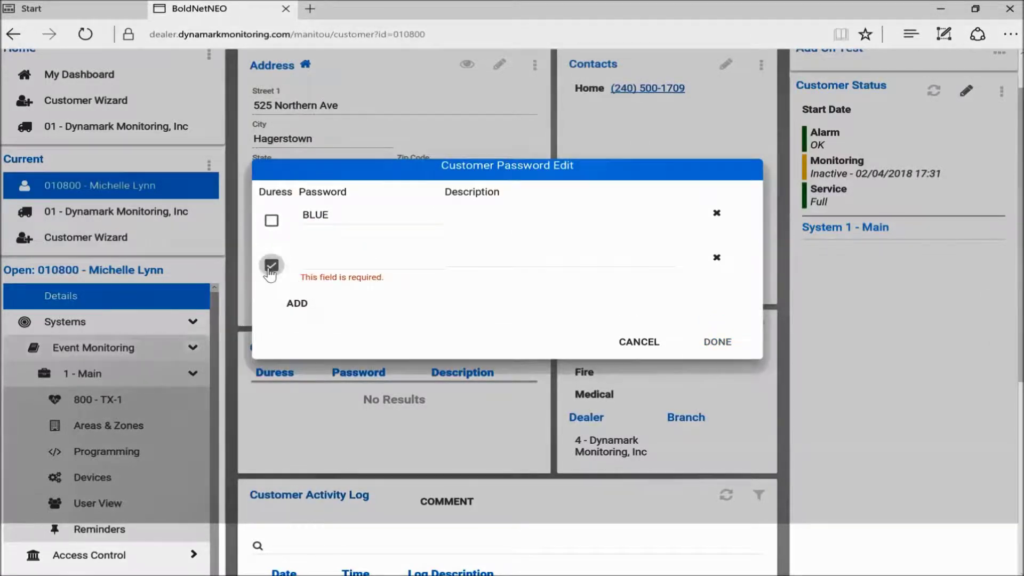
{"action": "left_click", "coordinate": [336, 260]}
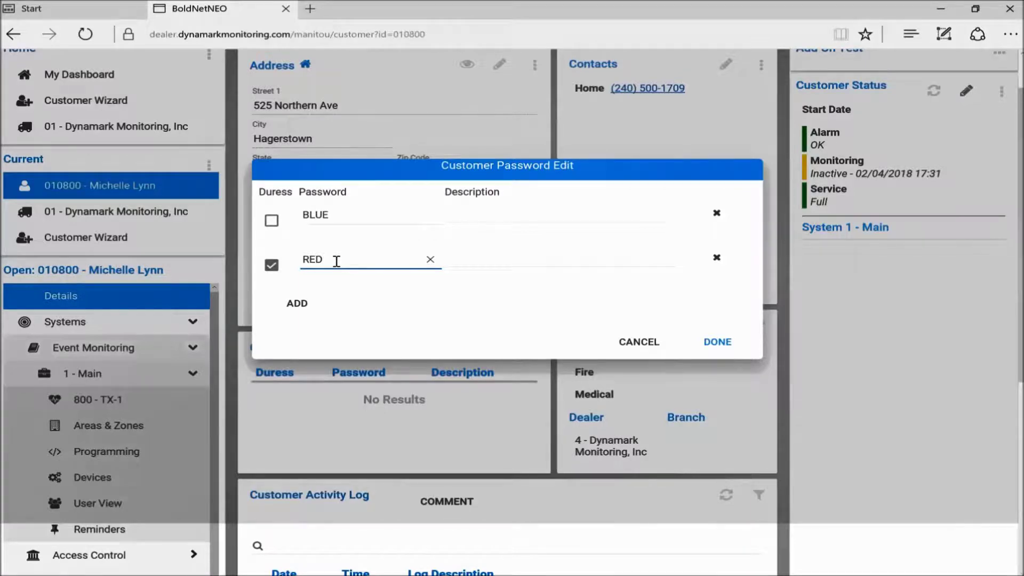
{"action": "left_click", "coordinate": [720, 345]}
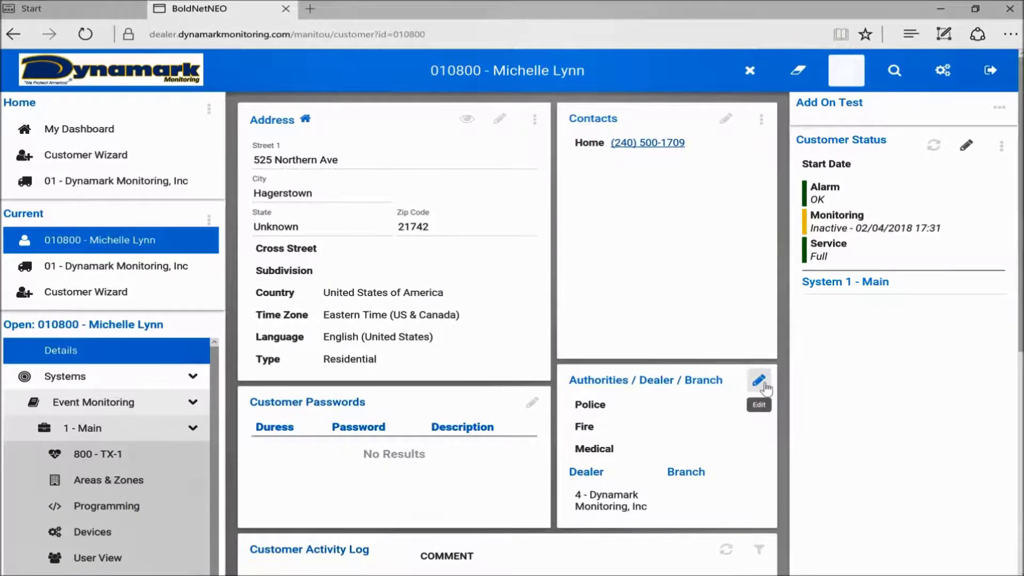
- Search authorities by name 'washington county' and assign P009 as the Police authority
{"action": "left_click", "coordinate": [758, 380]}
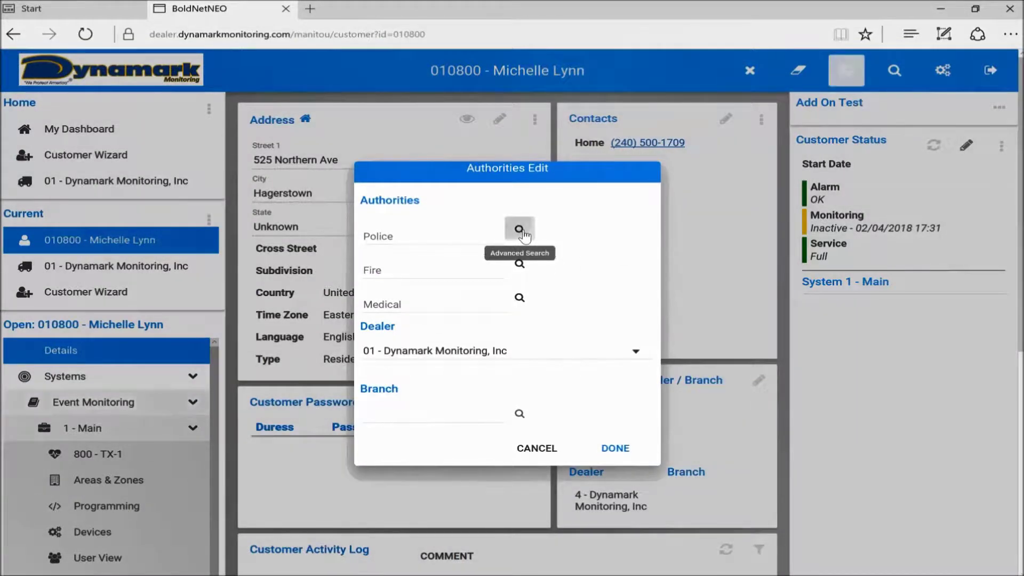
{"action": "left_click", "coordinate": [520, 230]}
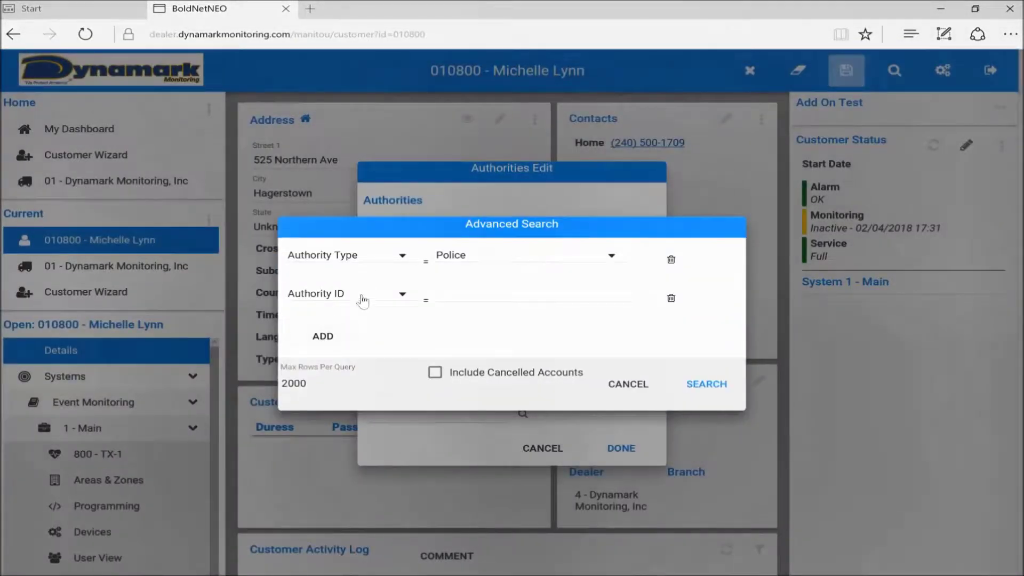
{"action": "left_click", "coordinate": [363, 296]}
{"action": "left_click", "coordinate": [345, 330]}
{"action": "left_click", "coordinate": [464, 294]}
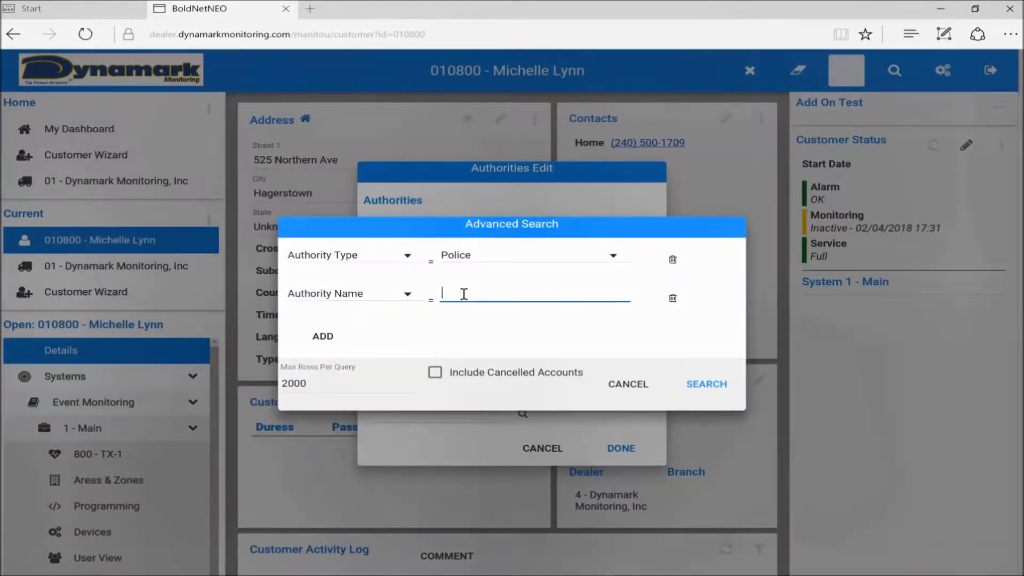
{"action": "type", "text": "washin"}
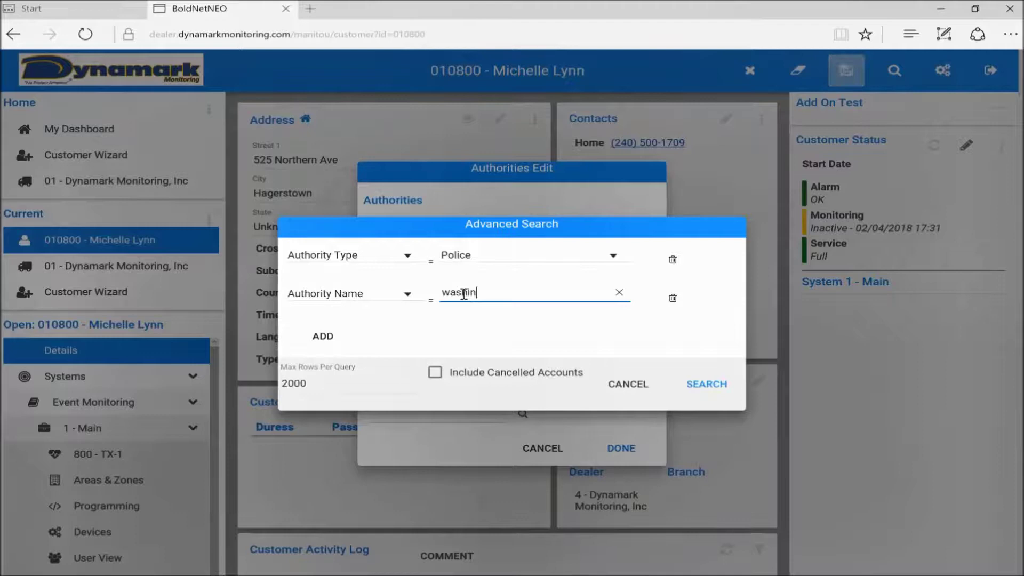
{"action": "type", "text": "gton county"}
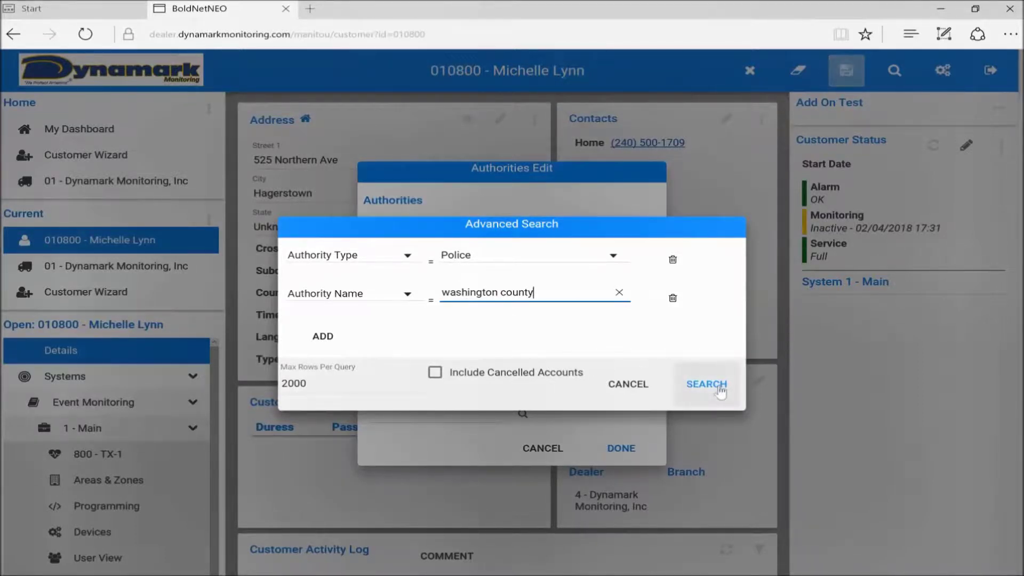
{"action": "left_click", "coordinate": [720, 389]}
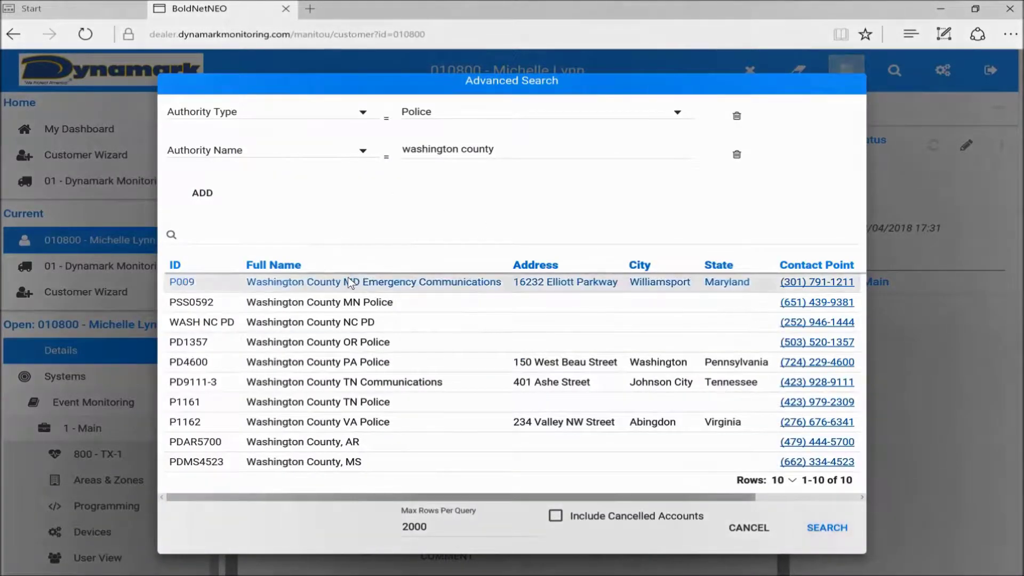
{"action": "left_click", "coordinate": [382, 287]}
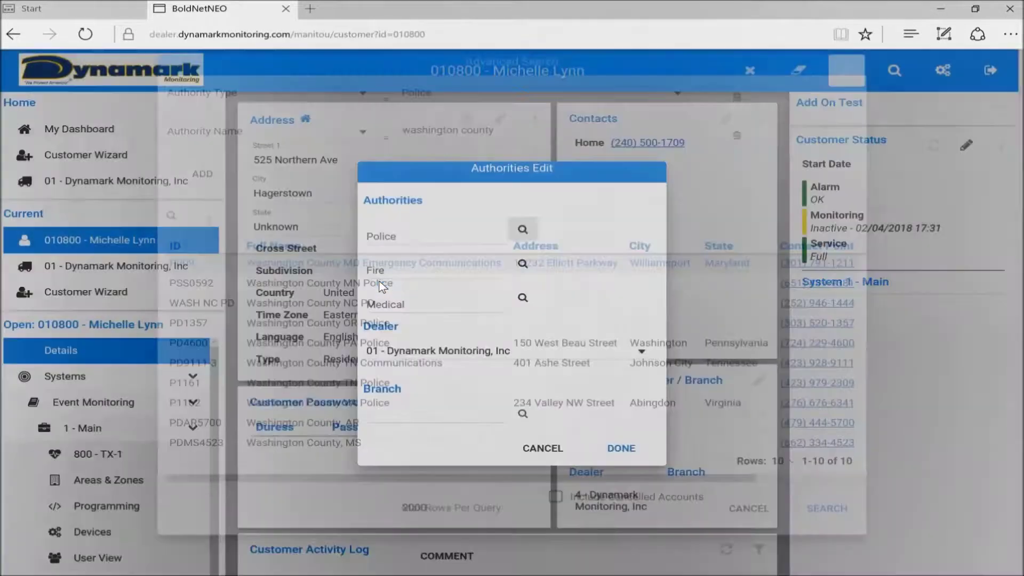
- Assign fire authority F003, Washington County MD Emergency Communications, and save the authorities
{"action": "left_click", "coordinate": [519, 265]}
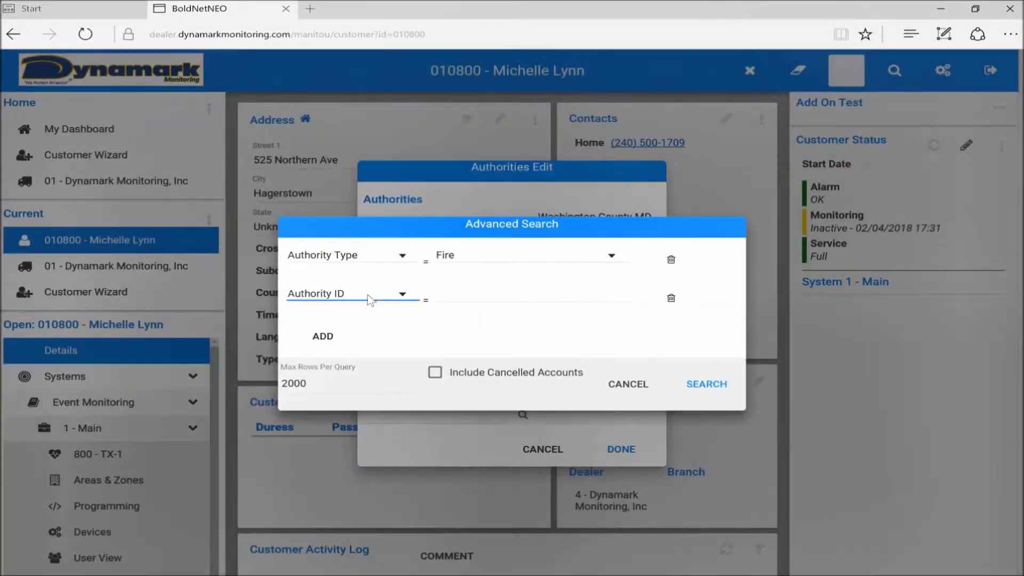
{"action": "left_click", "coordinate": [368, 300]}
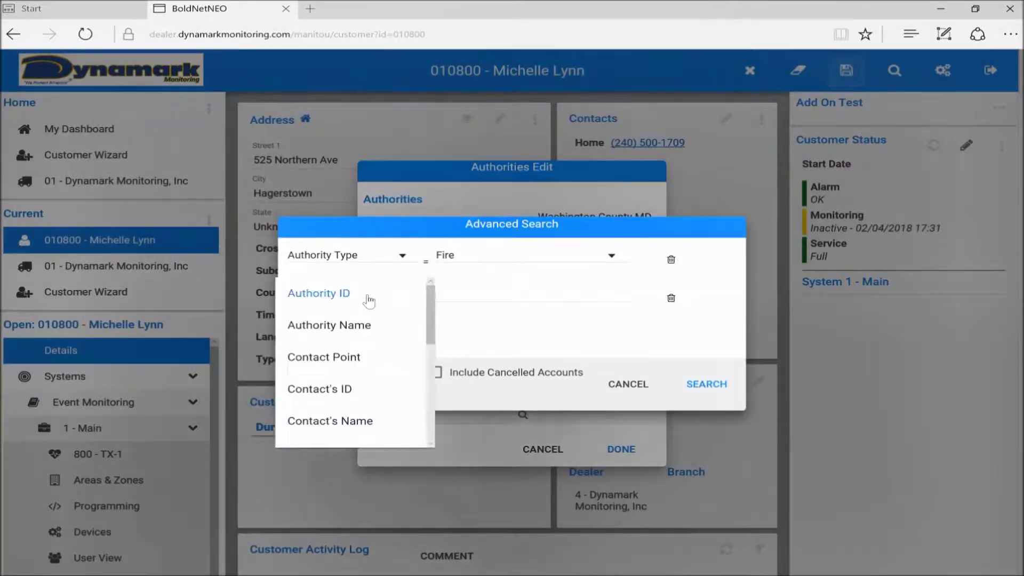
{"action": "left_click", "coordinate": [330, 326]}
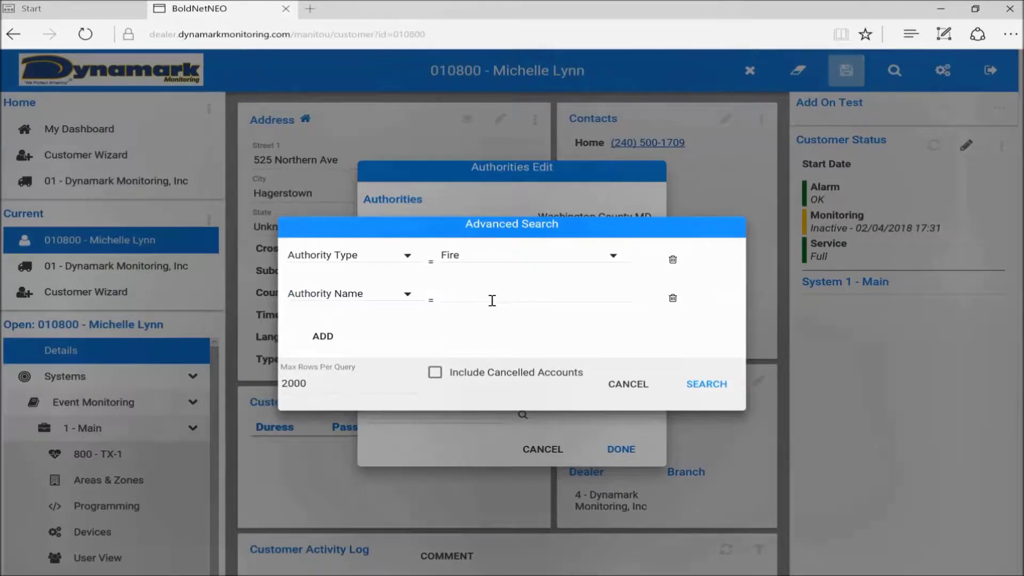
{"action": "left_click", "coordinate": [491, 300]}
{"action": "type", "text": "washington"}
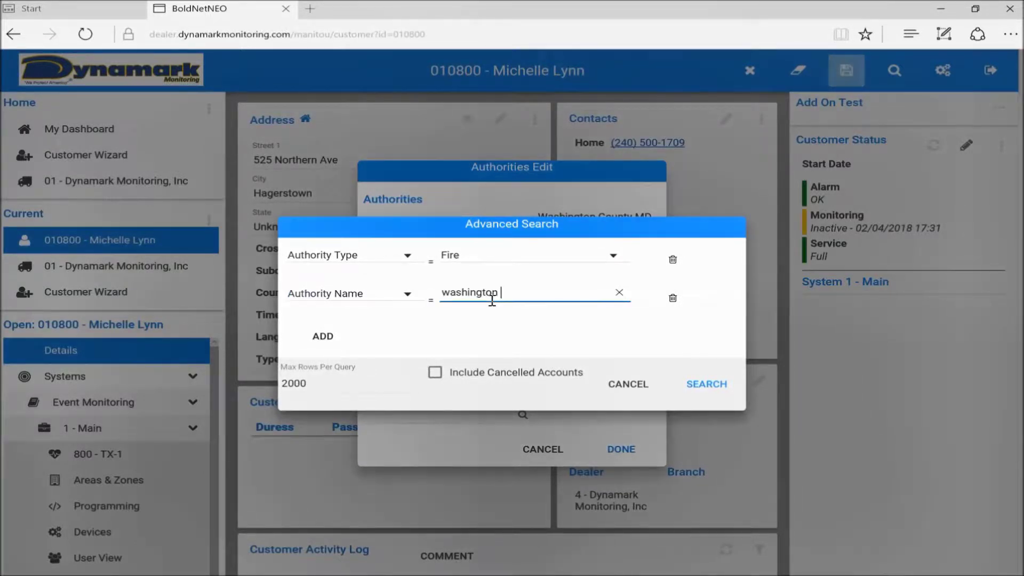
{"action": "type", "text": " county"}
{"action": "left_click", "coordinate": [715, 392]}
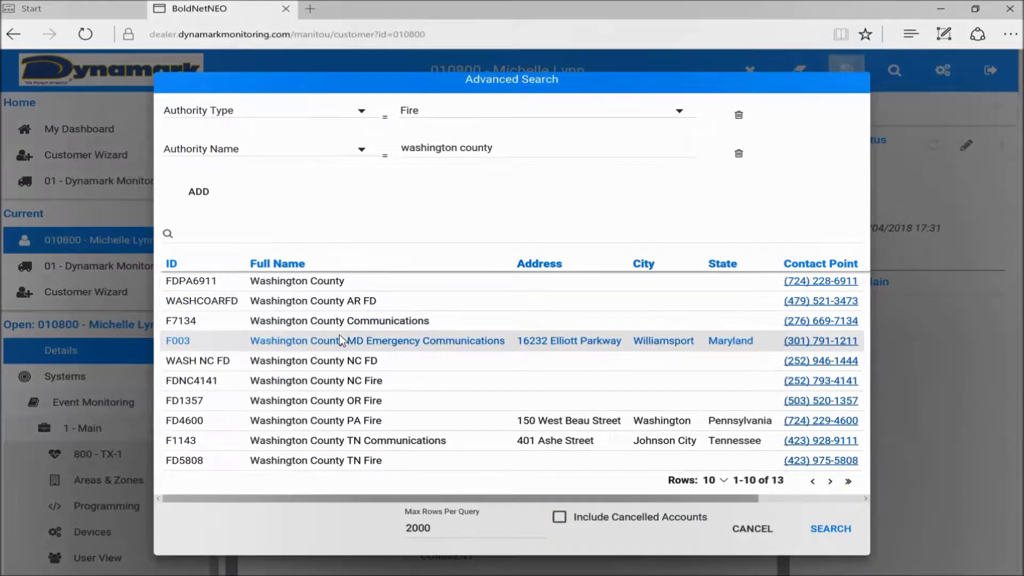
{"action": "left_click", "coordinate": [339, 334]}
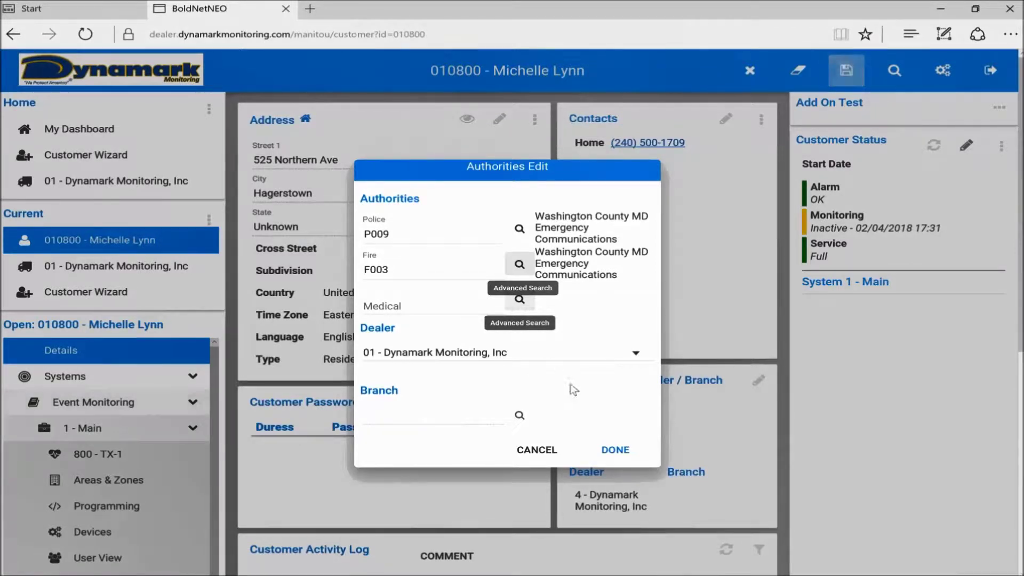
{"action": "left_click", "coordinate": [625, 450]}
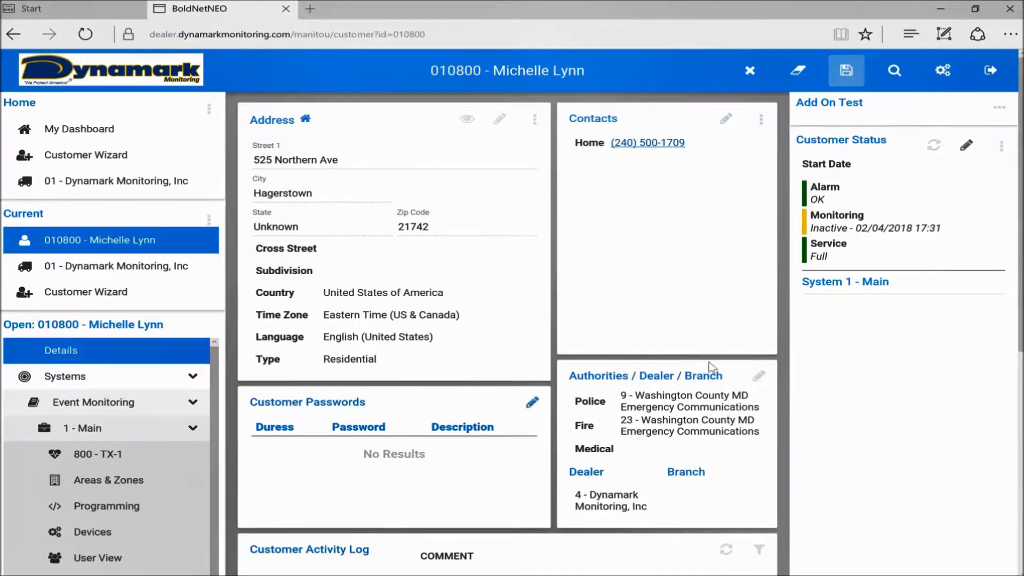
- Go to the customer's Permits page under Other, showing an empty permits table
{"action": "scroll", "coordinate": [712, 368], "scroll_direction": "down", "scroll_amount": 3}
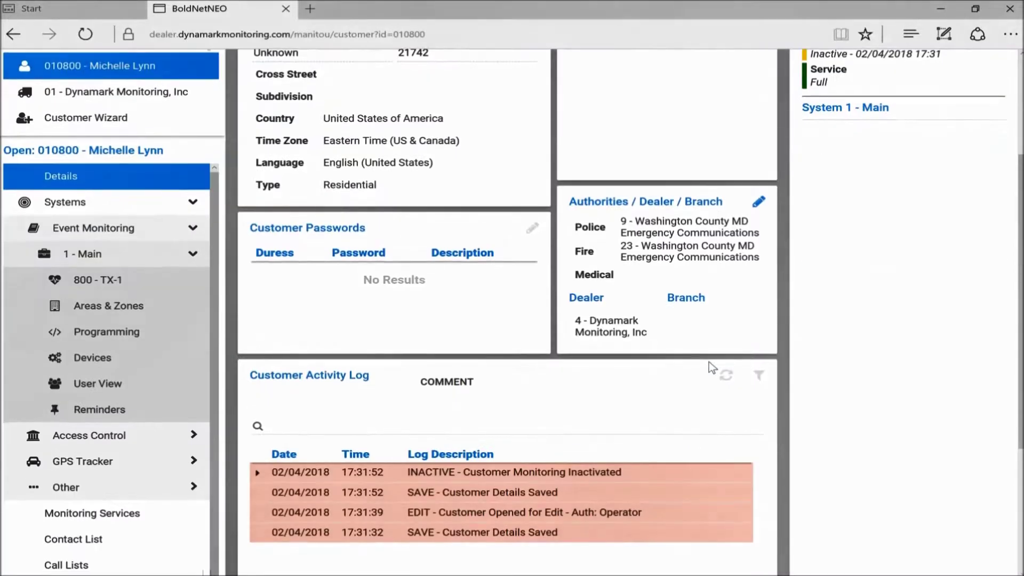
{"action": "scroll", "coordinate": [708, 362], "scroll_direction": "down", "scroll_amount": 4}
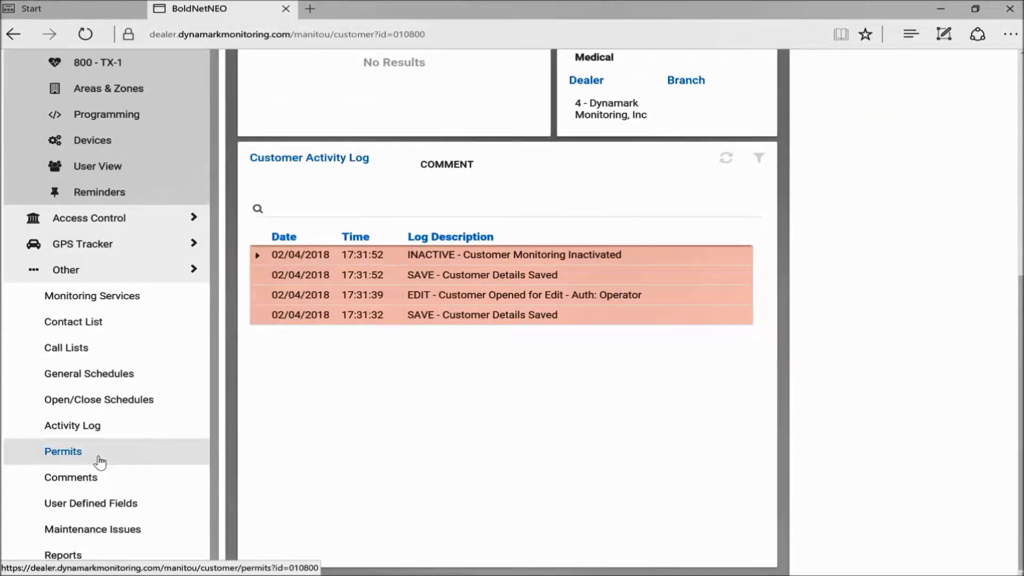
{"action": "left_click", "coordinate": [52, 454]}
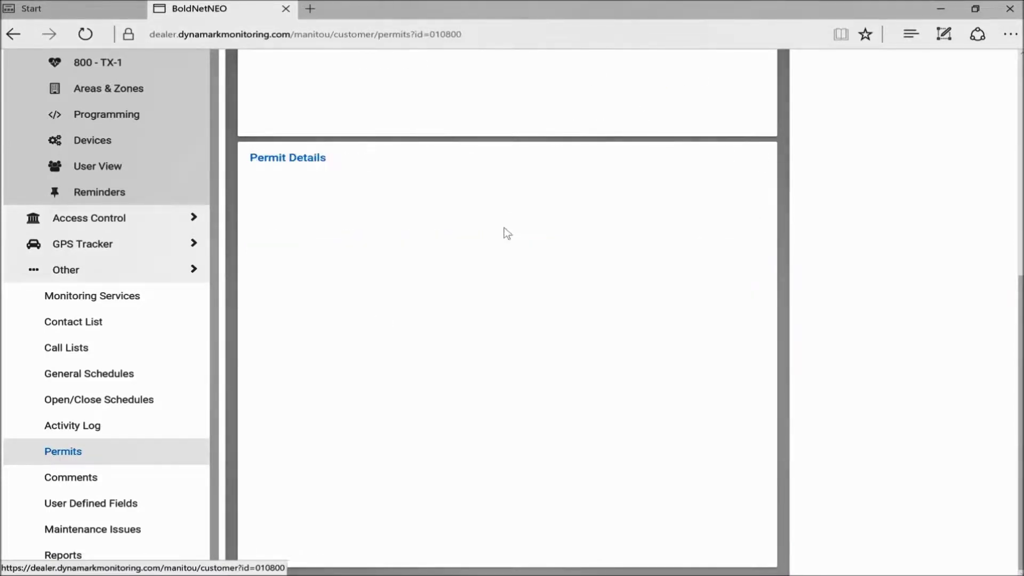
{"action": "scroll", "coordinate": [507, 233], "scroll_direction": "up", "scroll_amount": 5}
{"action": "scroll", "coordinate": [503, 227], "scroll_direction": "up", "scroll_amount": 3}
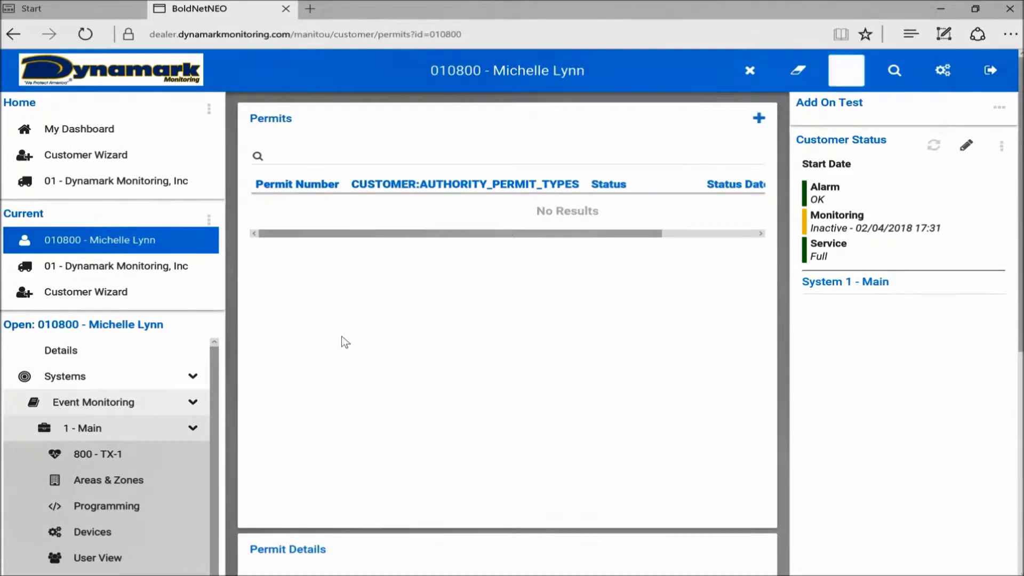
- Add permit 01234 with authority type Police - General and status CUSTOMER:NORMAL
{"action": "left_click", "coordinate": [760, 119]}
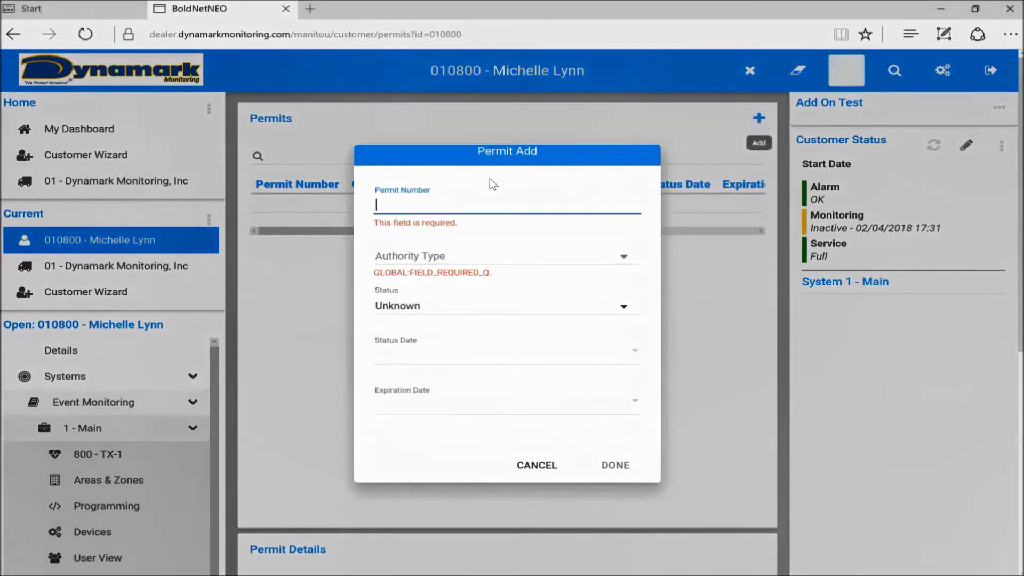
{"action": "type", "text": "01234"}
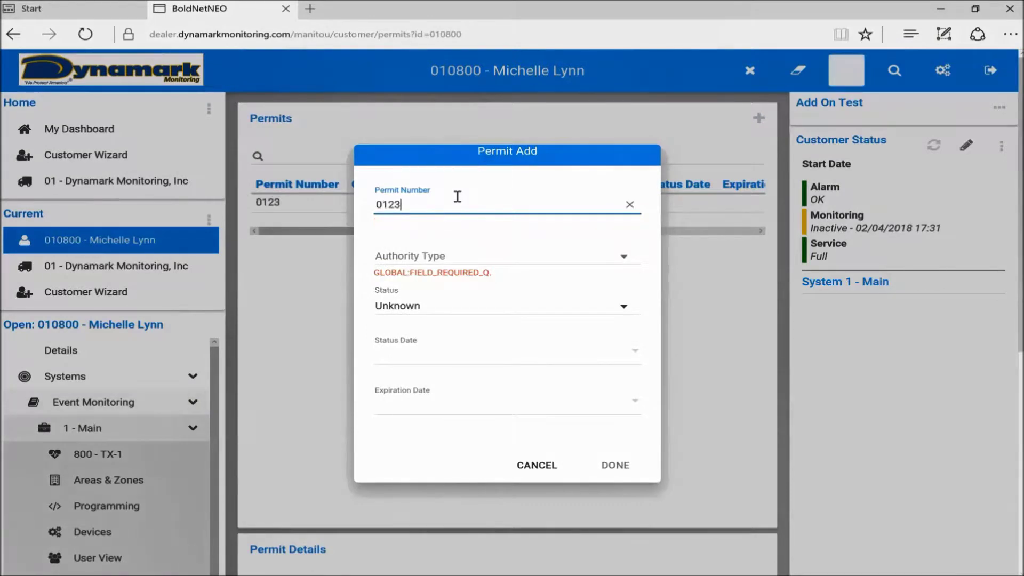
{"action": "left_click", "coordinate": [445, 260]}
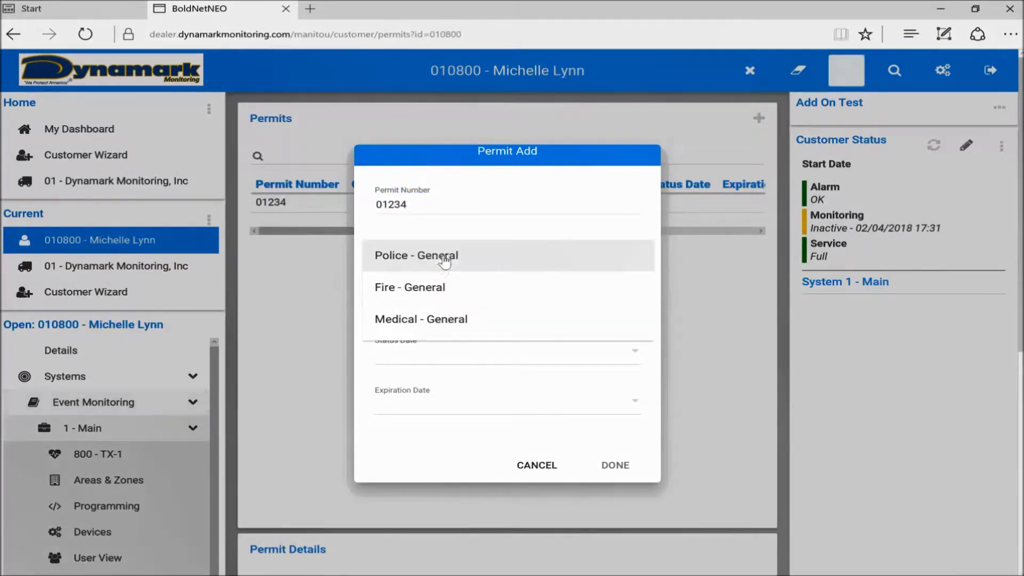
{"action": "left_click", "coordinate": [435, 260]}
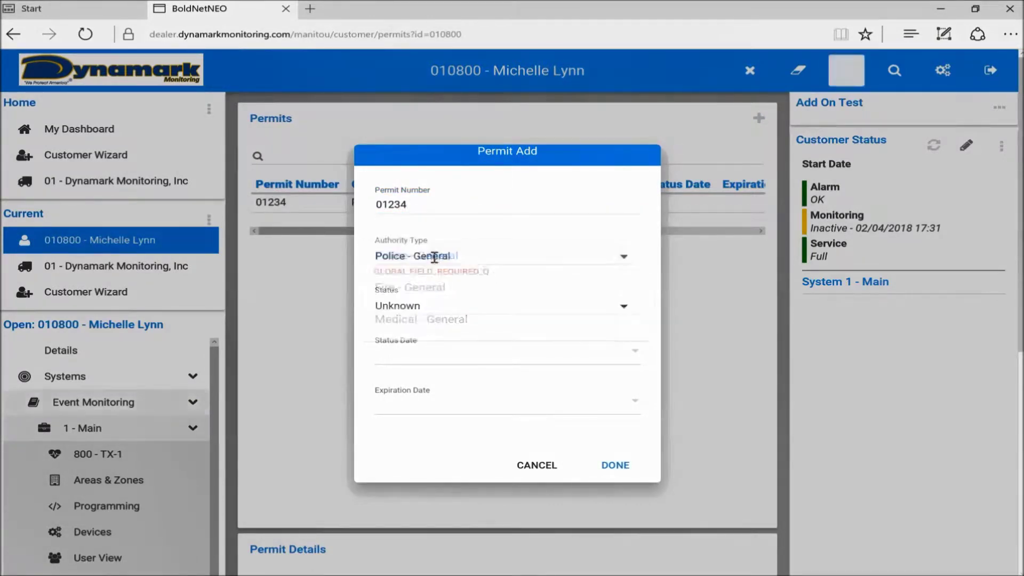
{"action": "left_click", "coordinate": [462, 313]}
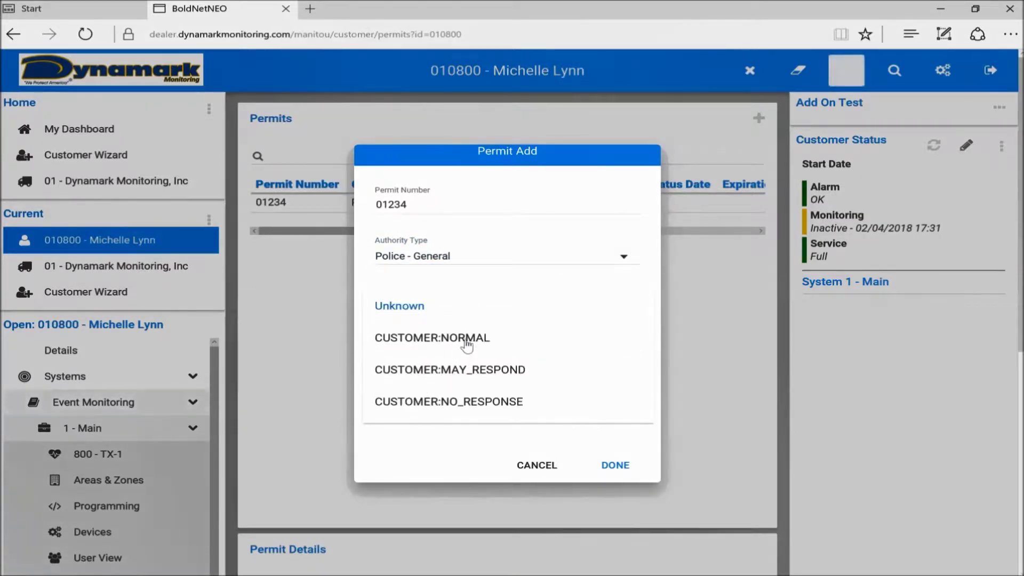
{"action": "left_click", "coordinate": [468, 342]}
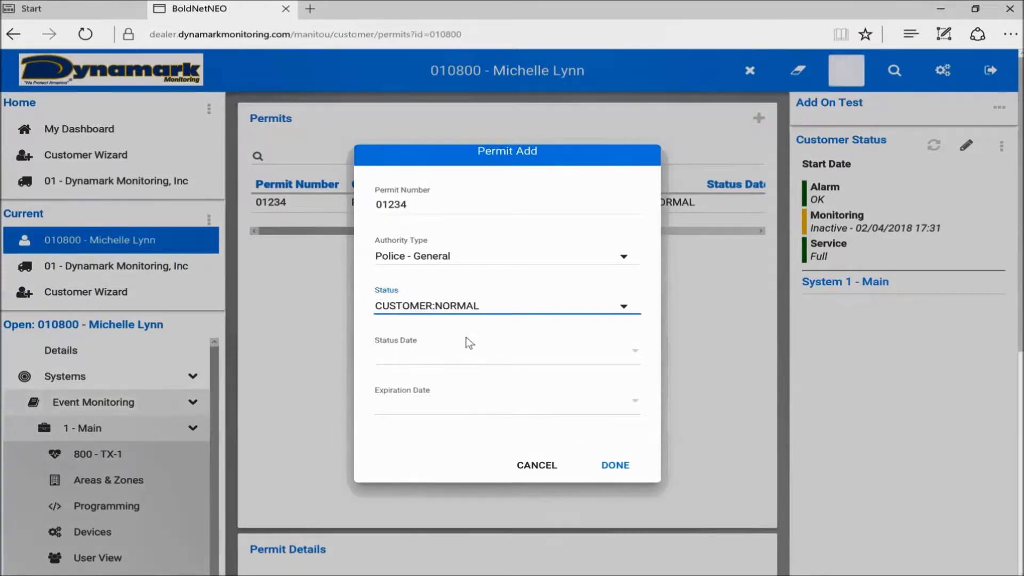
{"action": "left_click", "coordinate": [499, 311]}
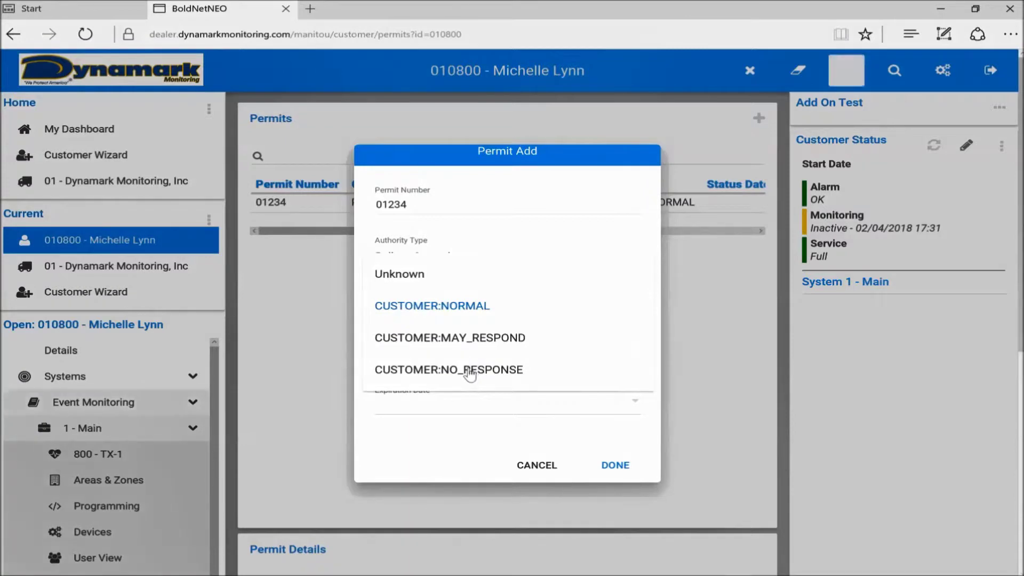
{"action": "left_click", "coordinate": [476, 301]}
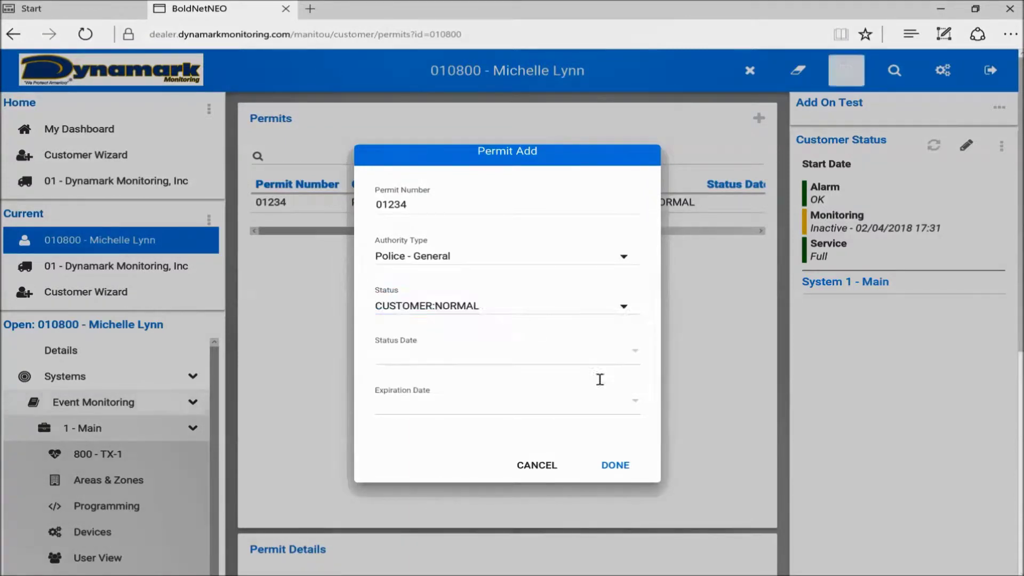
{"action": "left_click", "coordinate": [613, 463]}
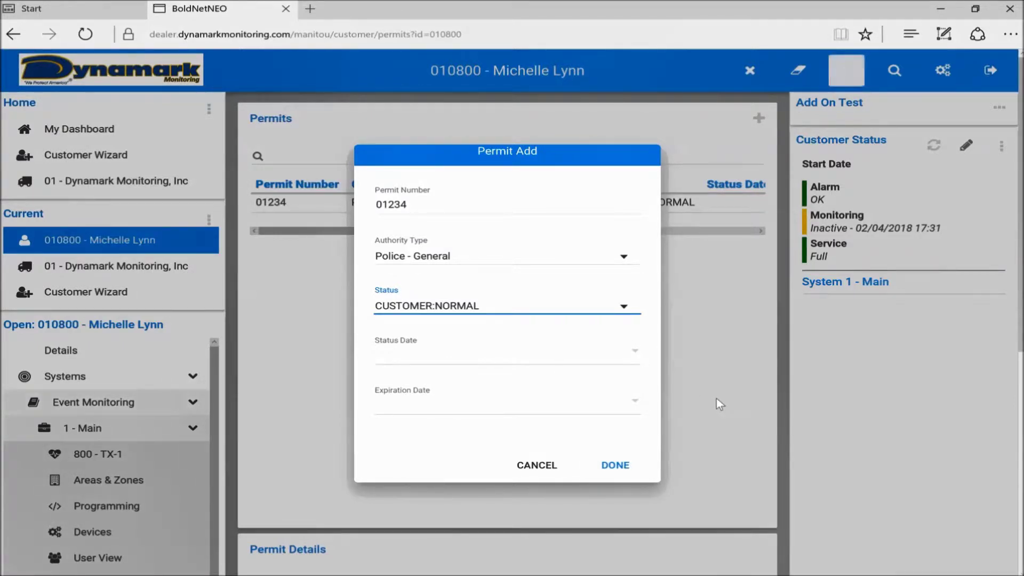
{"action": "left_click", "coordinate": [621, 468]}
{"action": "scroll", "coordinate": [528, 264], "scroll_direction": "down", "scroll_amount": 7}
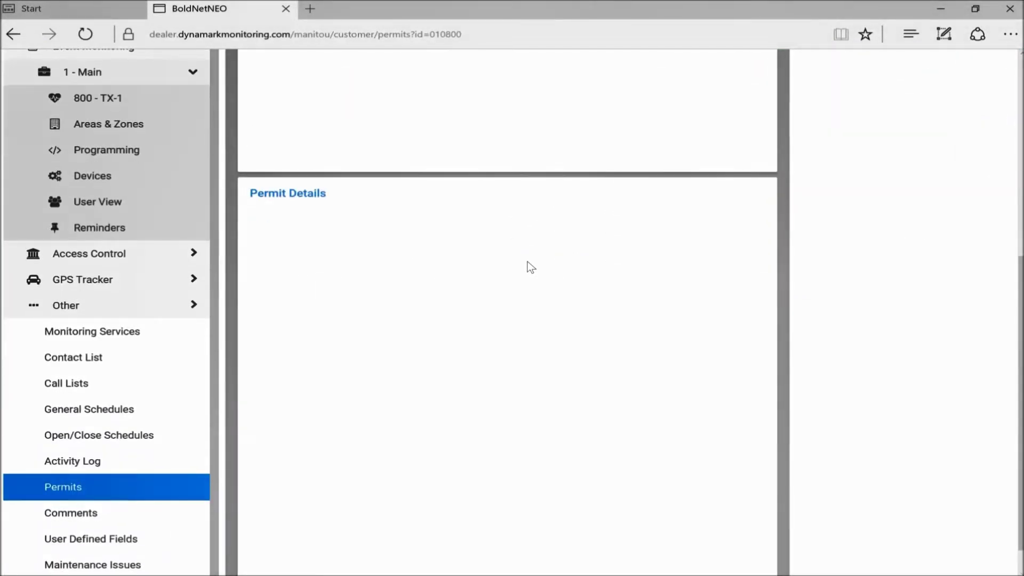
- Return to Details and review the two passwords and the Washington County MD Police and Fire authorities
{"action": "scroll", "coordinate": [530, 267], "scroll_direction": "up", "scroll_amount": 7}
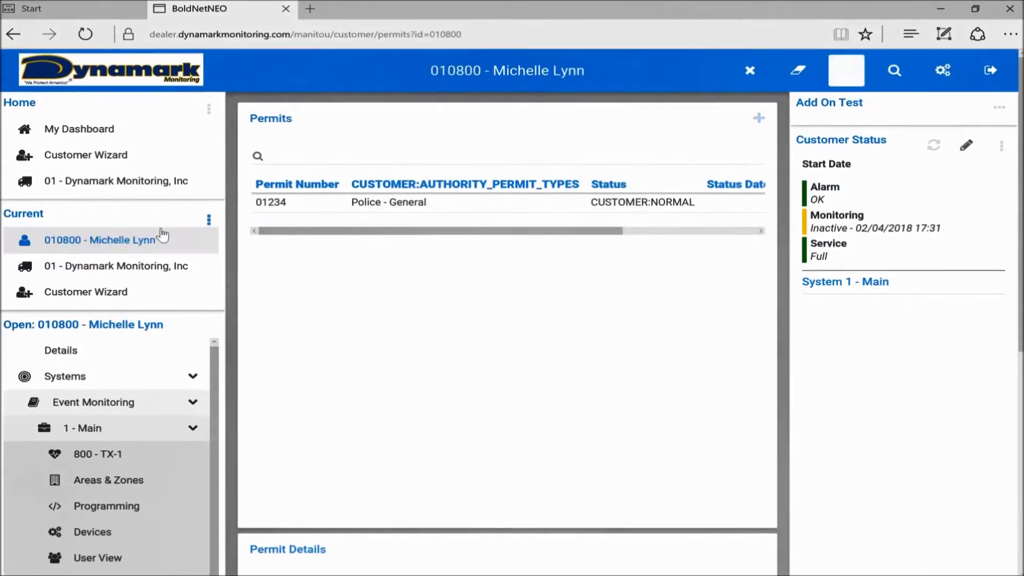
{"action": "left_click", "coordinate": [85, 353]}
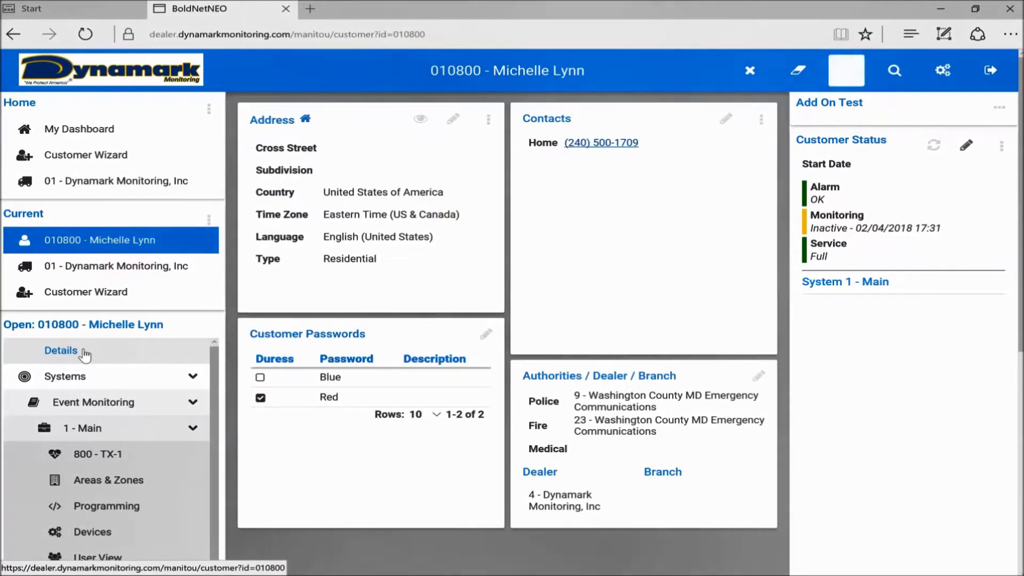
{"action": "scroll", "coordinate": [314, 402], "scroll_direction": "down", "scroll_amount": 4}
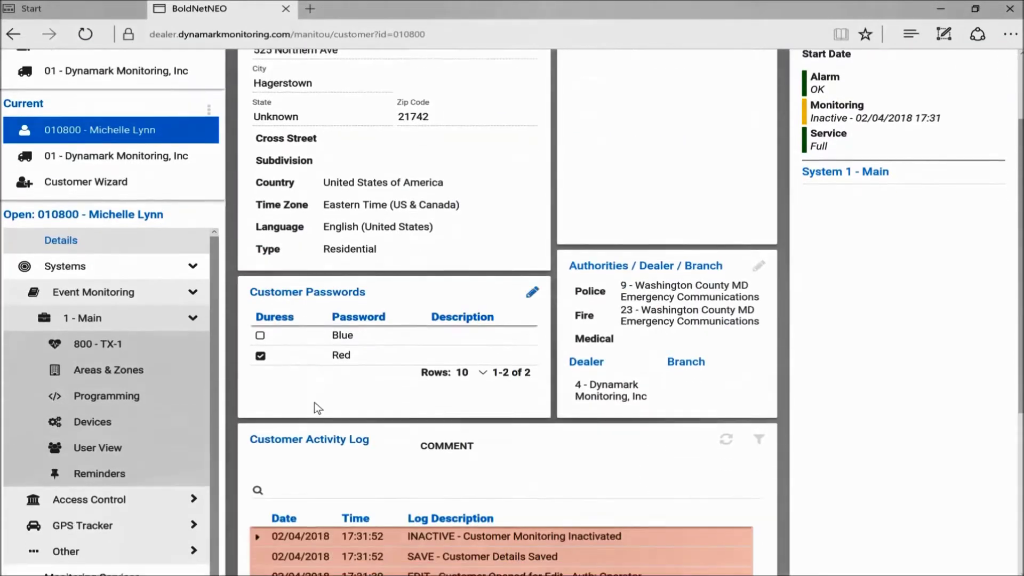
{"action": "scroll", "coordinate": [315, 402], "scroll_direction": "up", "scroll_amount": 4}
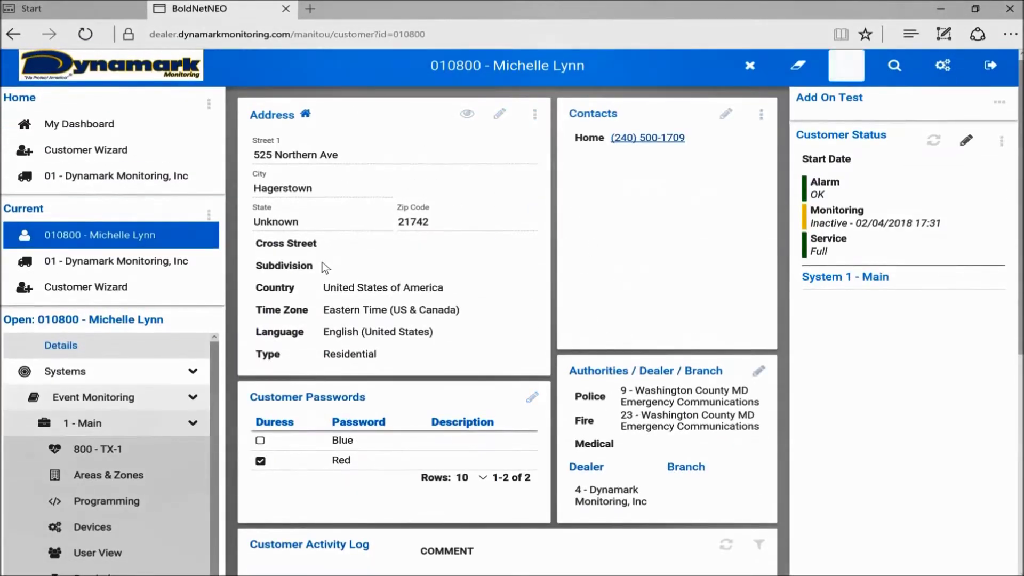
{"action": "scroll", "coordinate": [473, 209], "scroll_direction": "down", "scroll_amount": 5}
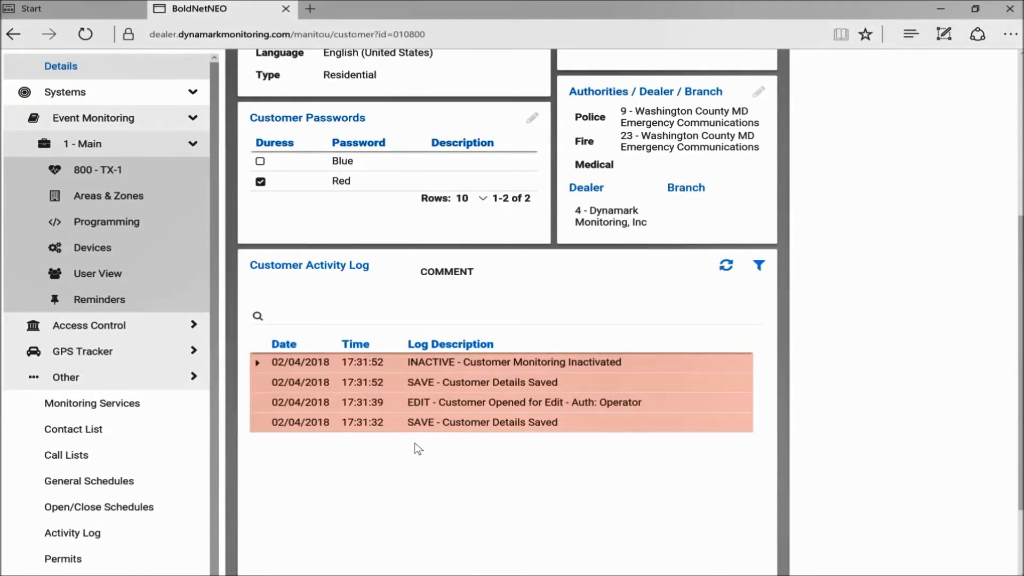
{"action": "scroll", "coordinate": [417, 448], "scroll_direction": "up", "scroll_amount": 3}
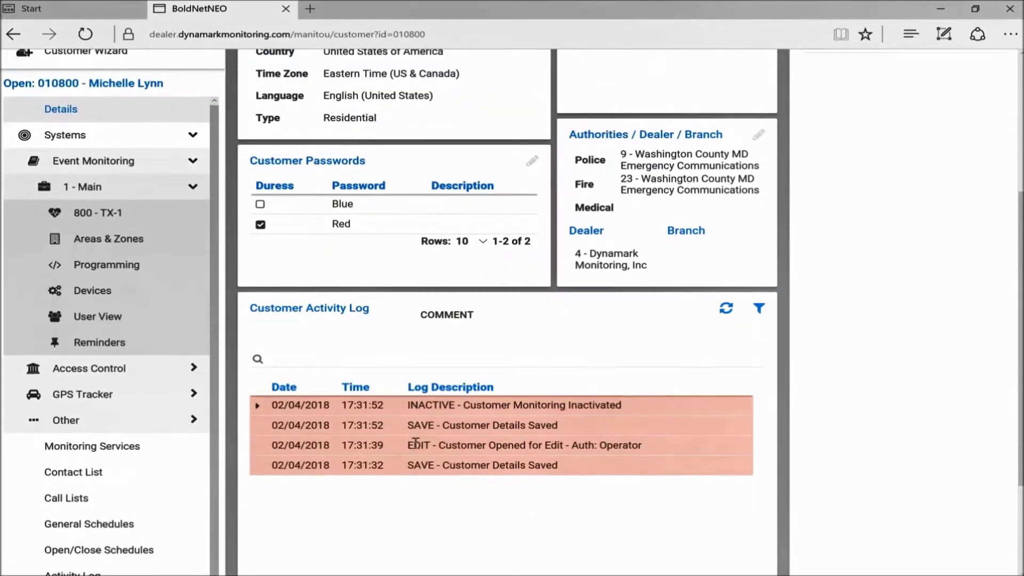
{"action": "scroll", "coordinate": [460, 261], "scroll_direction": "up", "scroll_amount": 1}
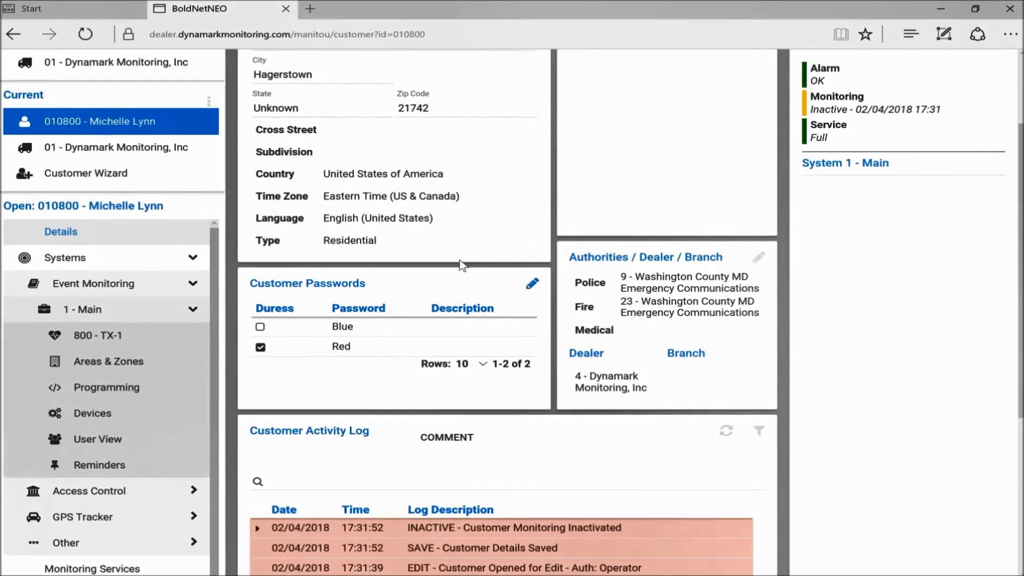
{"action": "scroll", "coordinate": [462, 265], "scroll_direction": "up", "scroll_amount": 2}
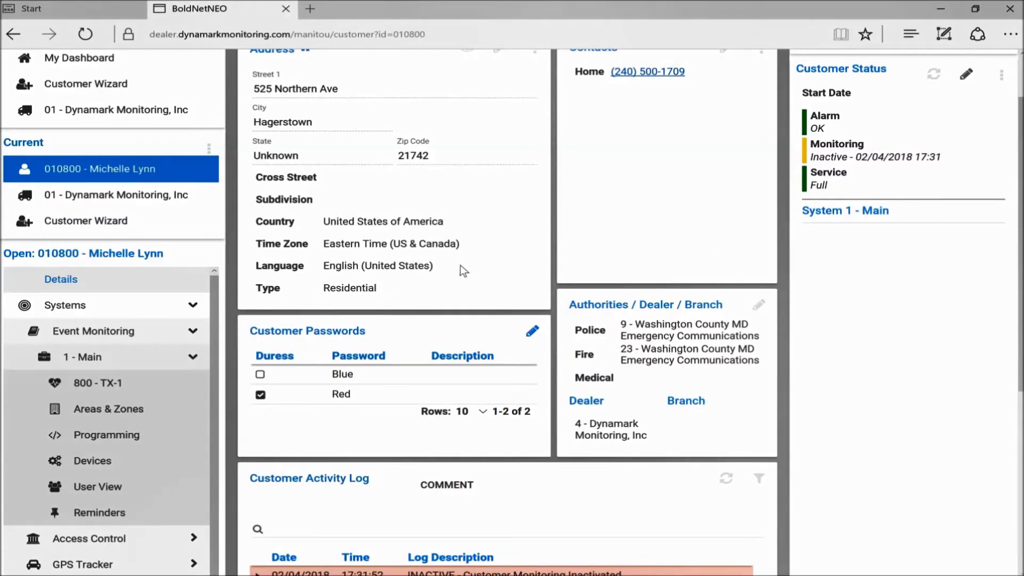
{"action": "scroll", "coordinate": [439, 181], "scroll_direction": "up", "scroll_amount": 3}
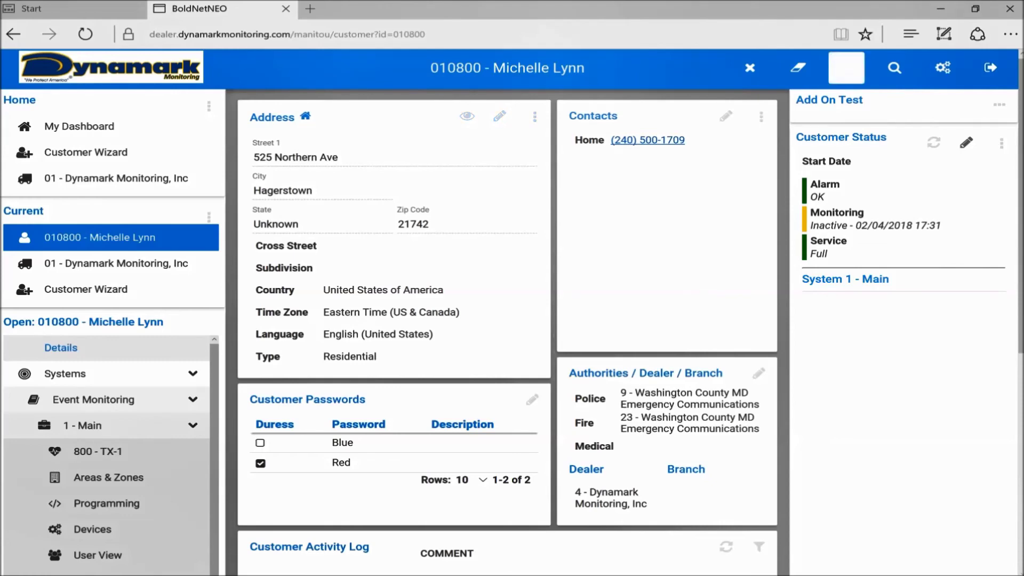
{"action": "left_click", "coordinate": [938, 574]}
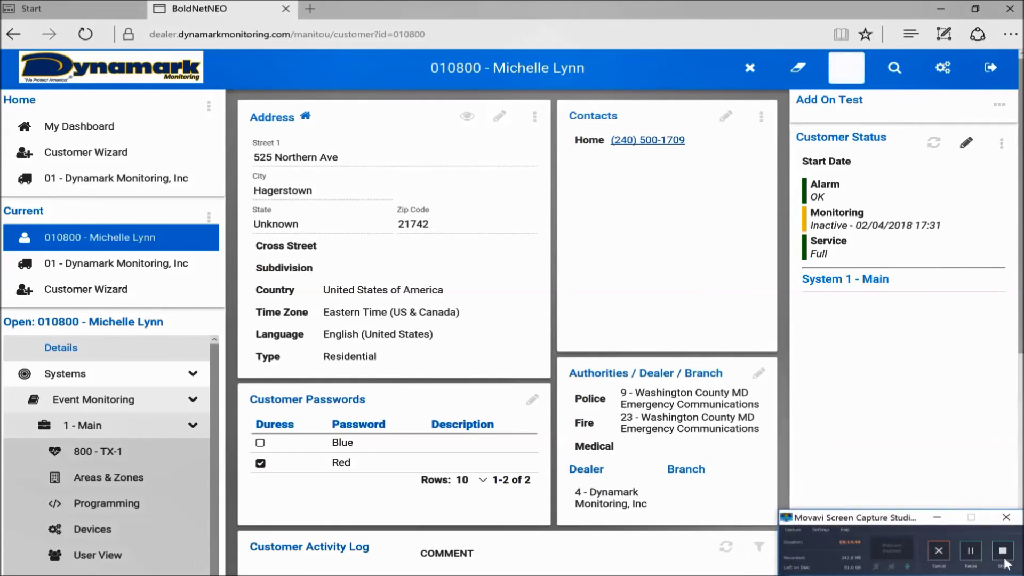